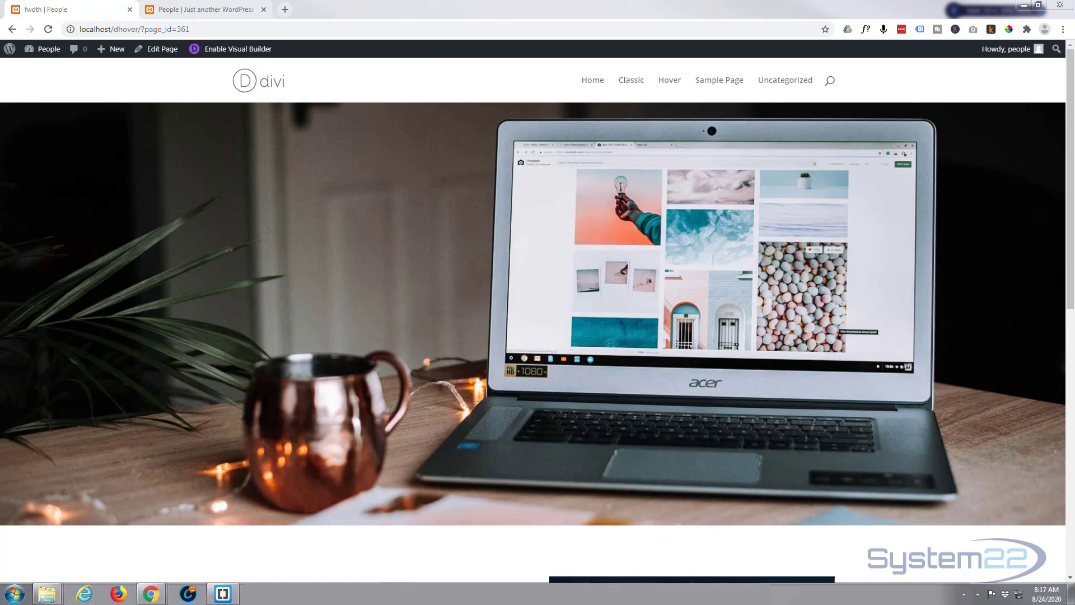
Scroll through the live page to review its blurb, text columns, gallery, countdown and call-to-action.
mouse_move(662, 318)
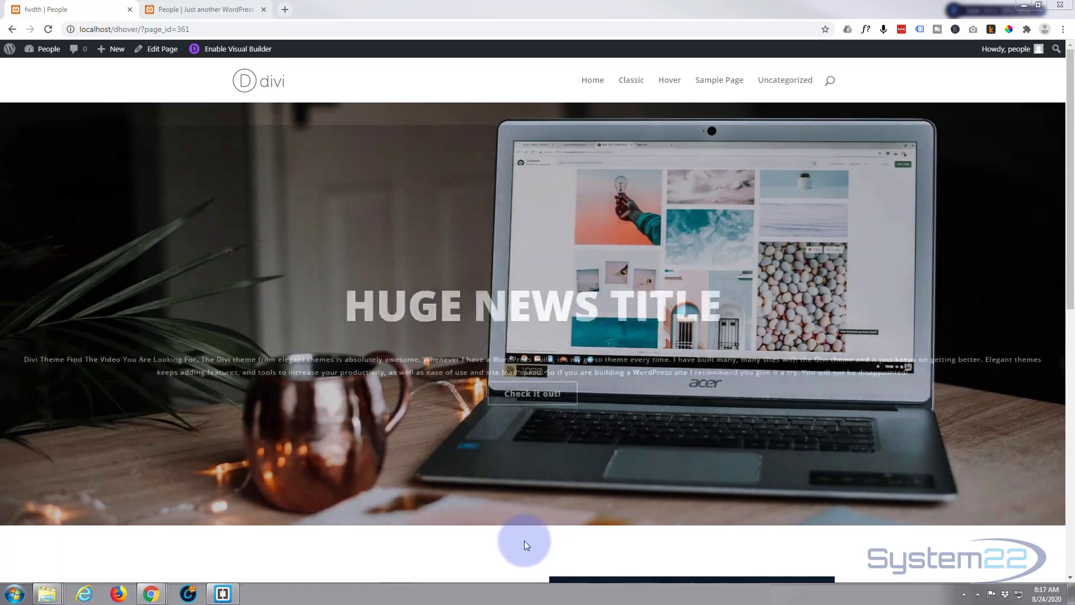
scroll(556, 461, down, 7)
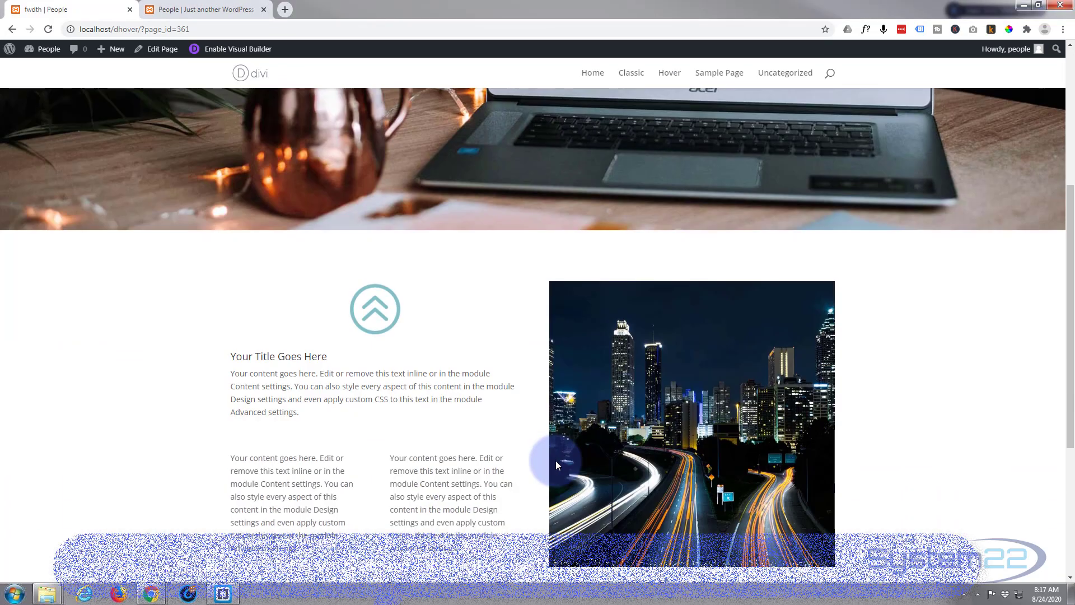
scroll(557, 461, down, 2)
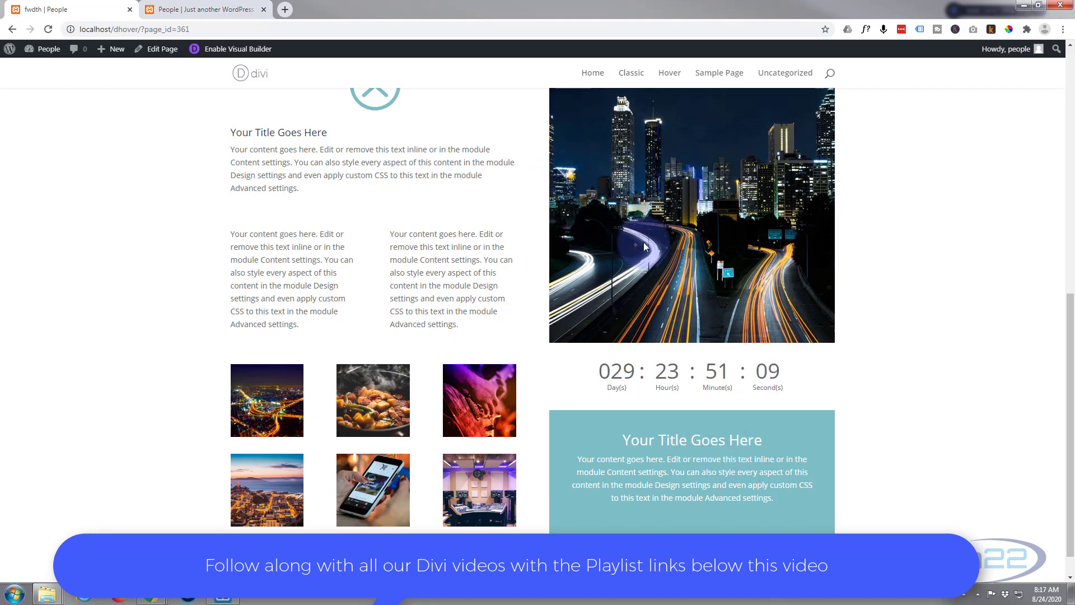
scroll(674, 284, up, 1)
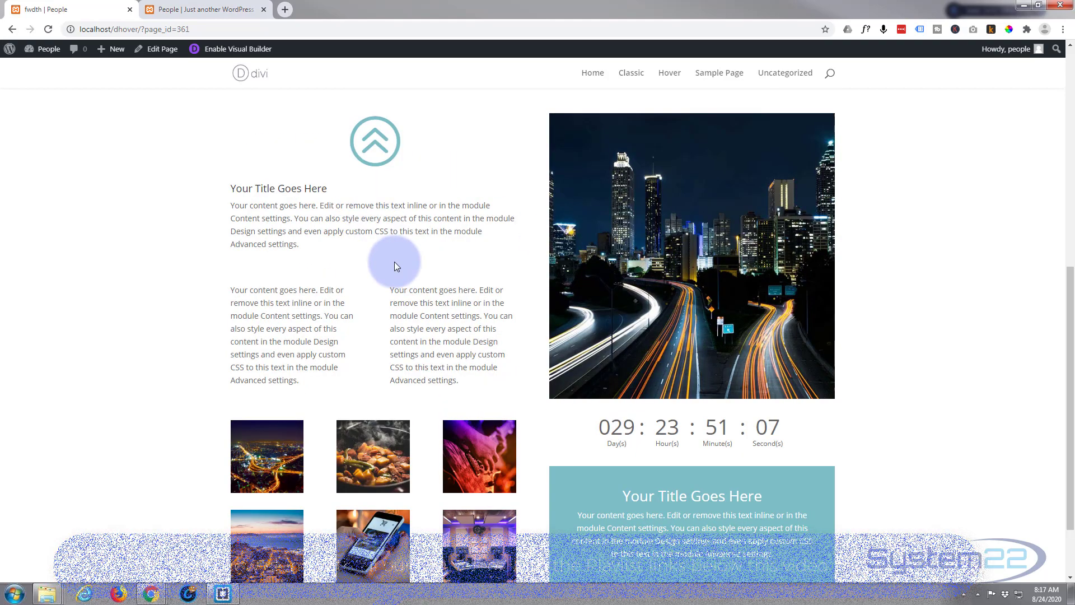
scroll(673, 376, down, 1)
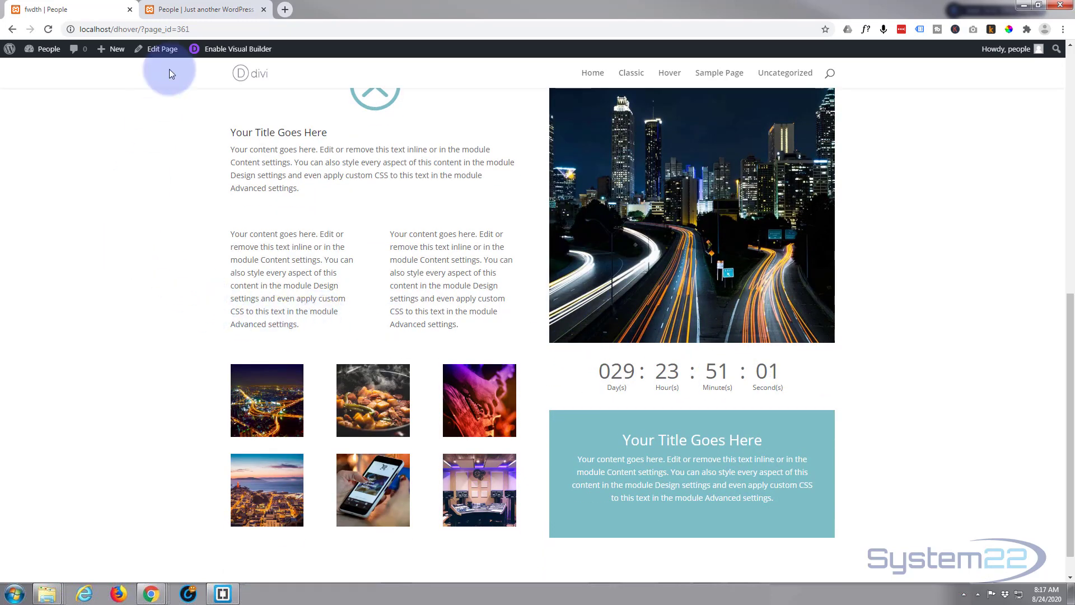
Switch the page into the Visual Builder and scroll down to the page bottom.
click(234, 49)
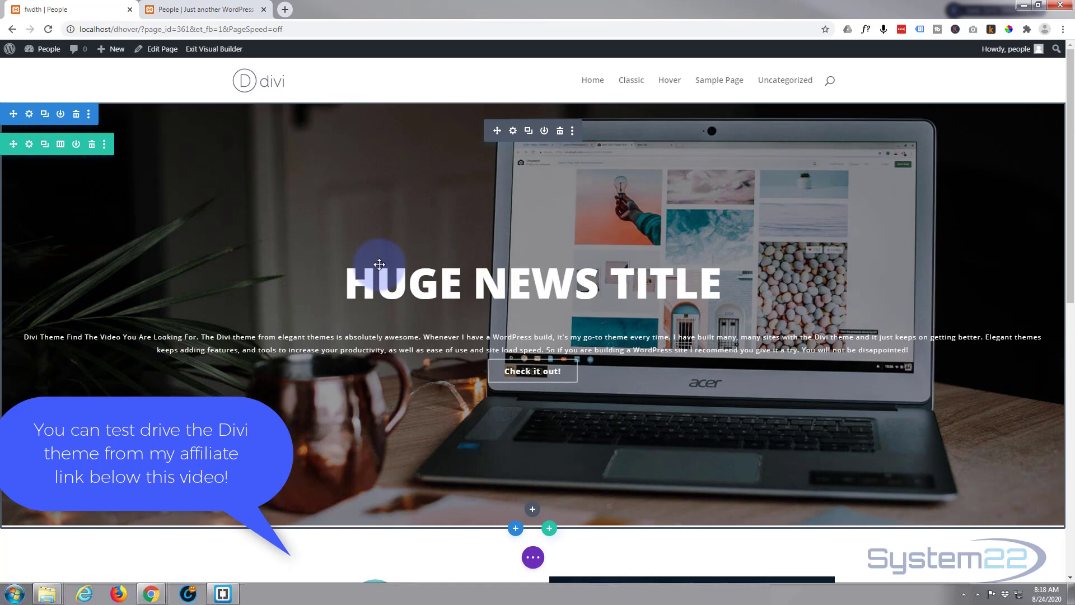
scroll(379, 265, down, 12)
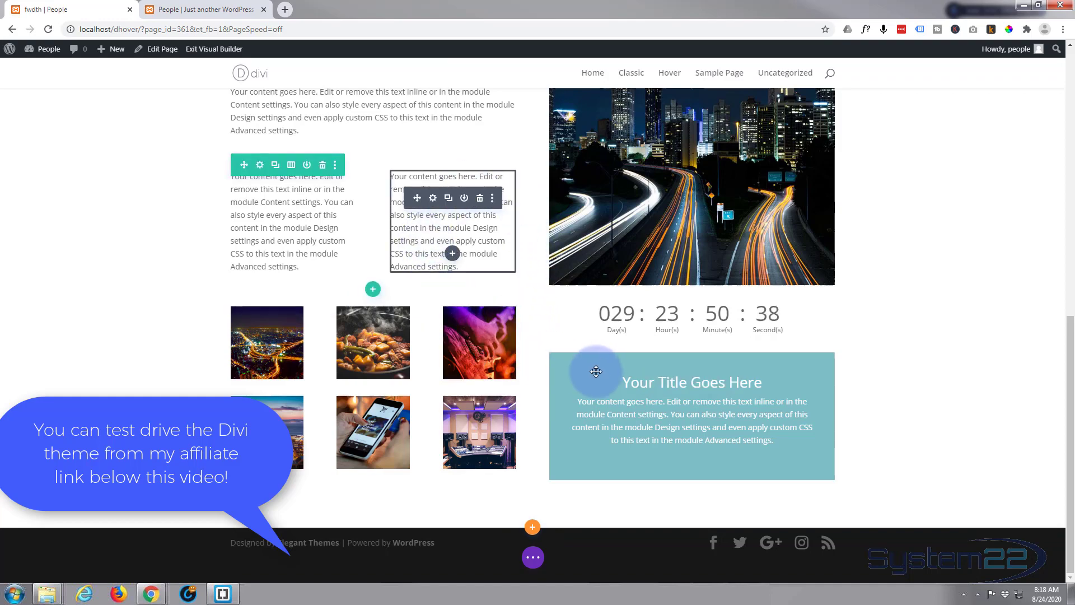
Insert a specialty section using the sidebar–wide centre–sidebar column layout below the gallery.
click(533, 528)
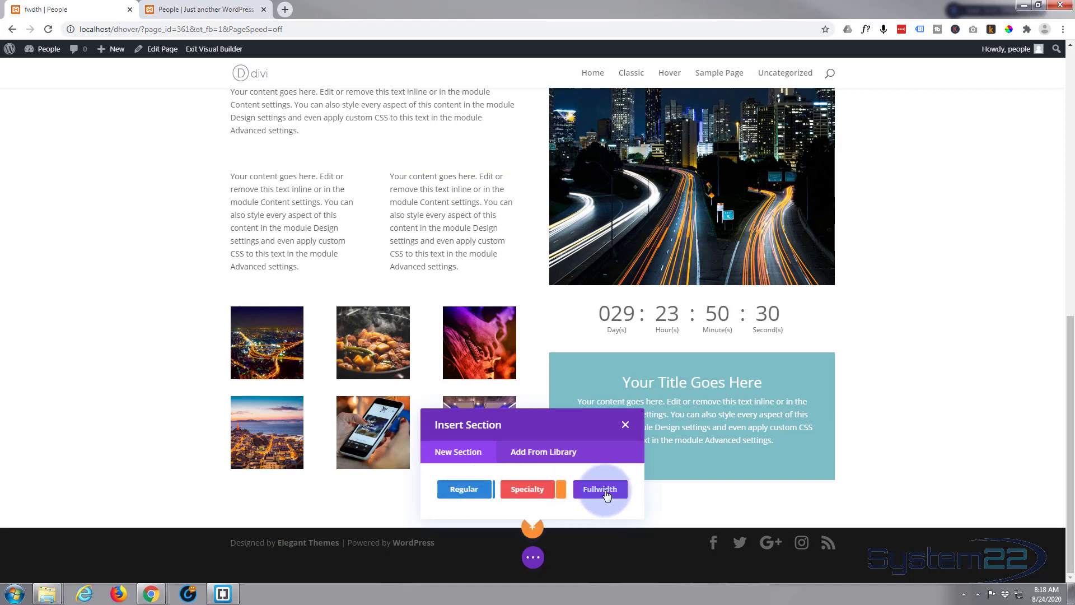
click(531, 491)
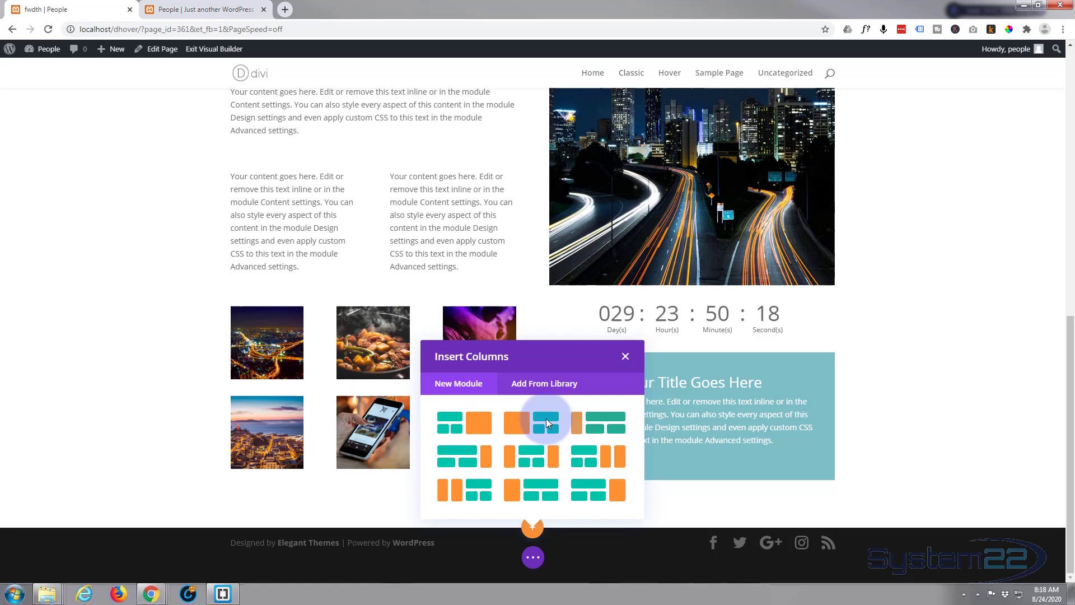
click(524, 460)
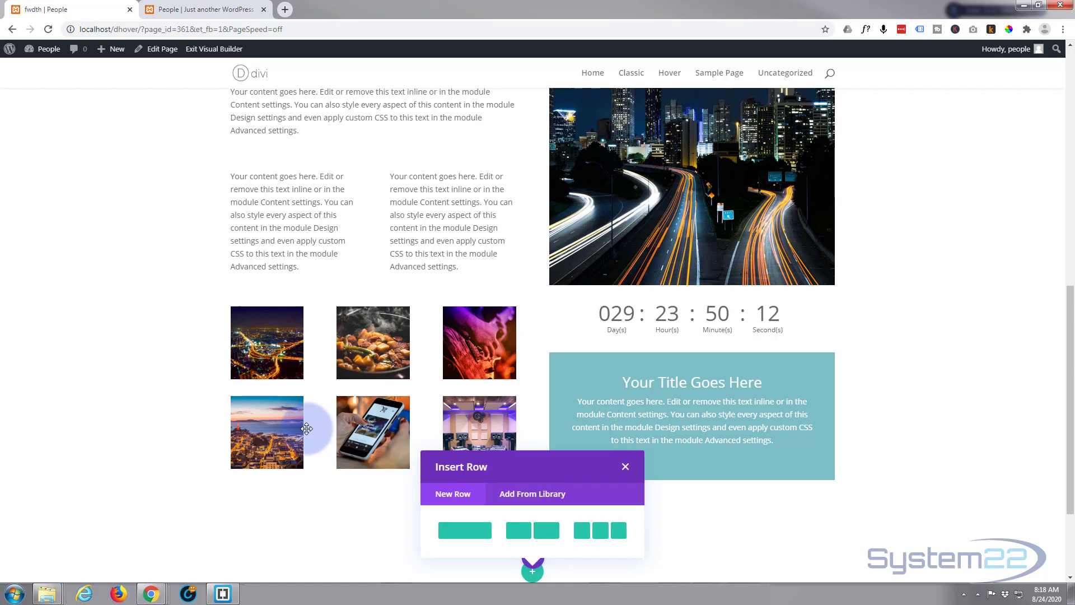
scroll(182, 420, down, 3)
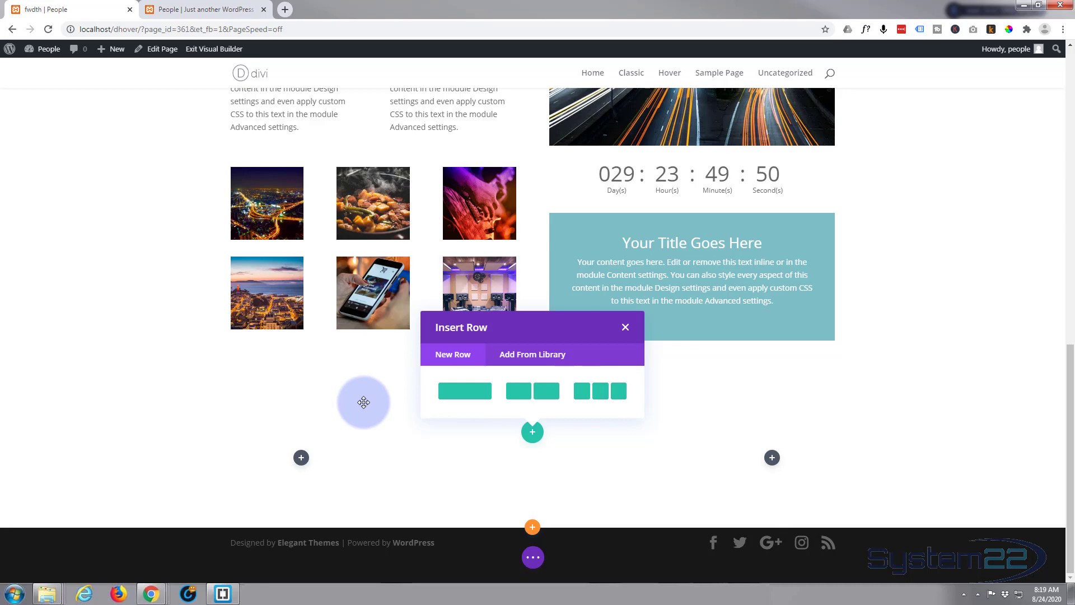
Dismiss the row choices and add a Text module to the section's centre area.
click(485, 421)
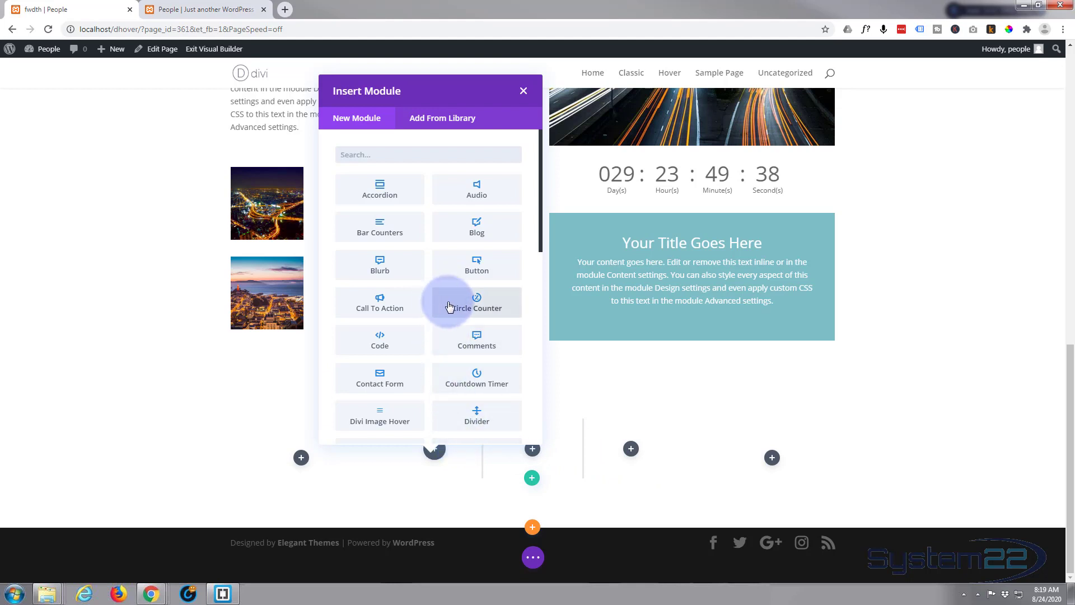
scroll(456, 304, down, 8)
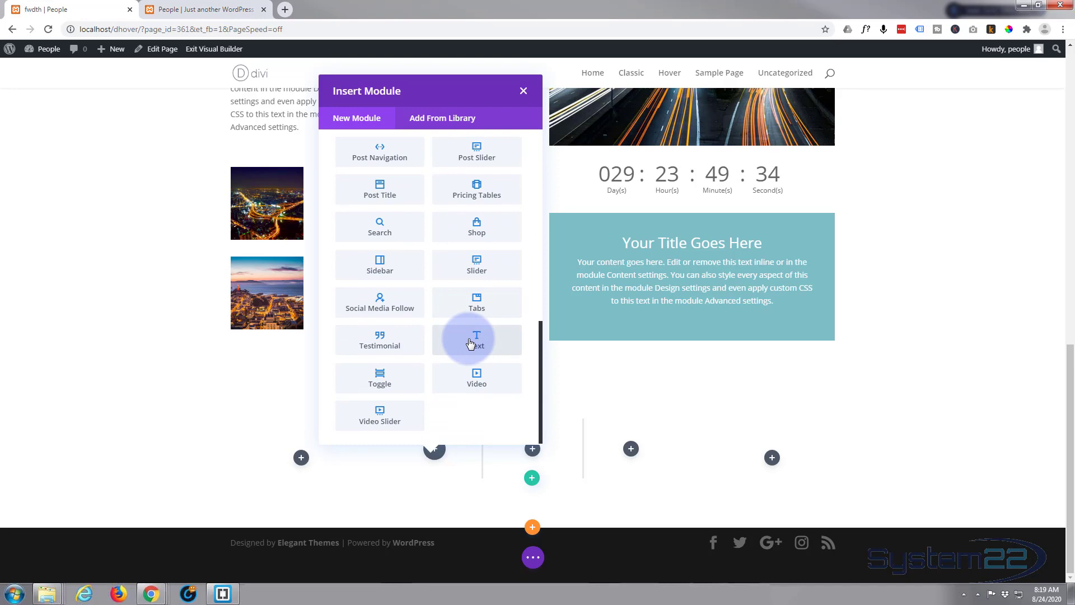
click(472, 340)
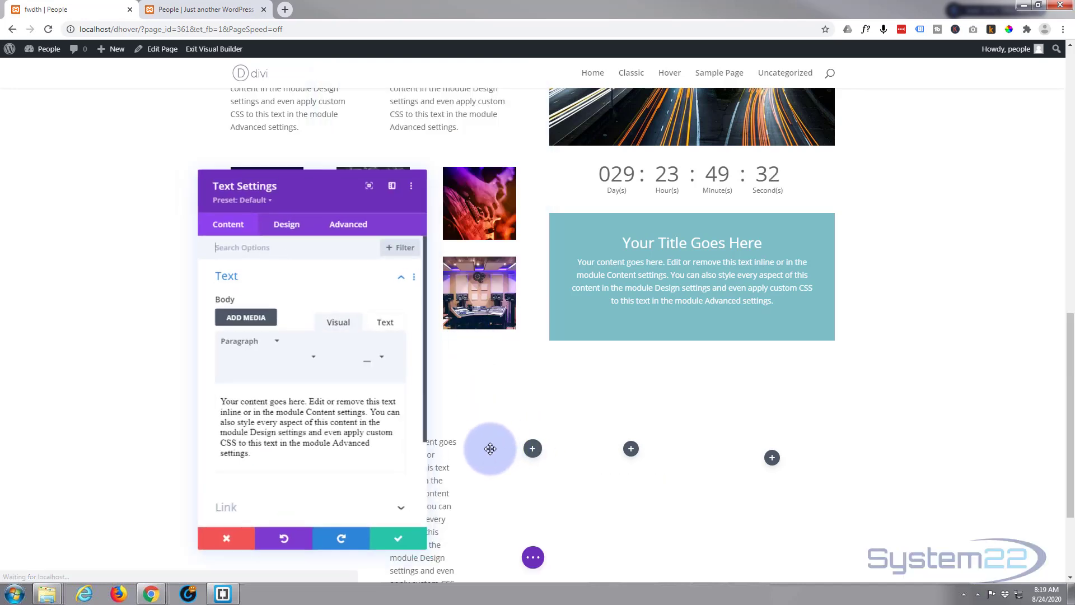
click(403, 536)
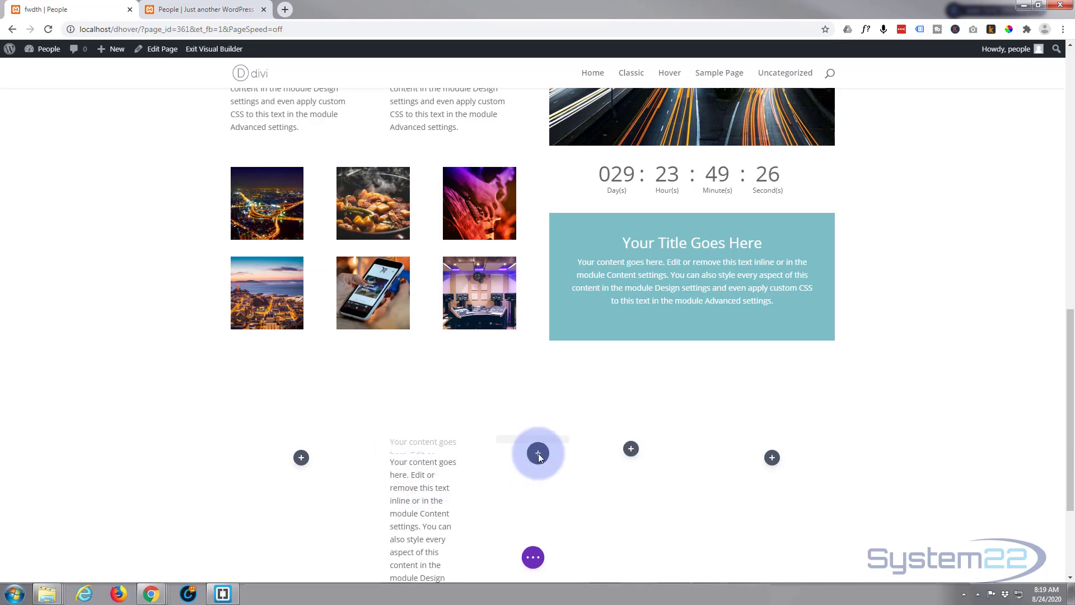
Paste copies of the text module into the second and third centre columns.
key(ctrl+v)
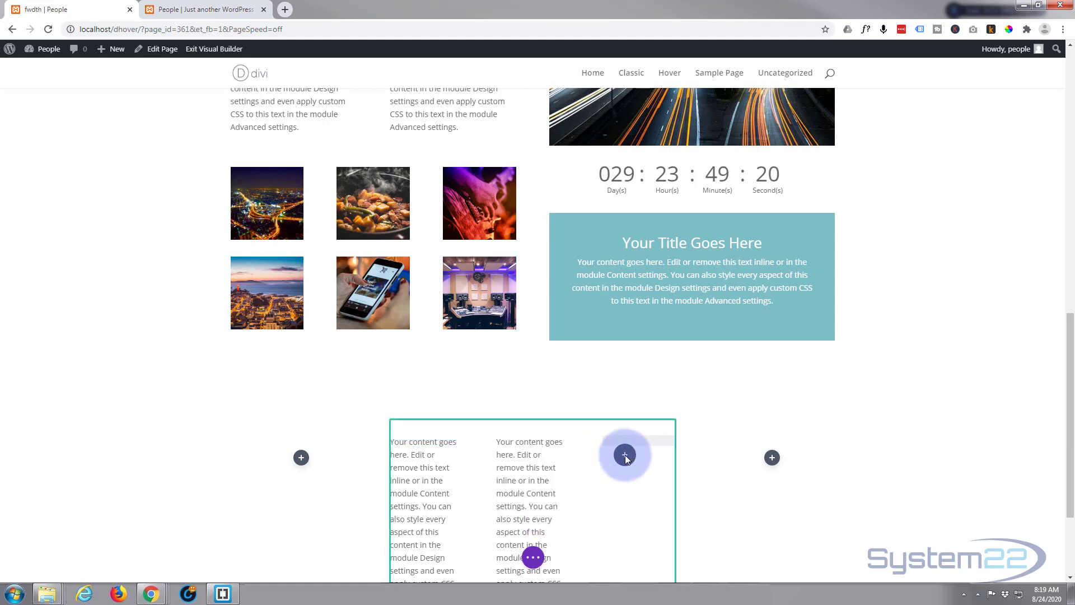
key(ctrl+v)
scroll(202, 422, down, 2)
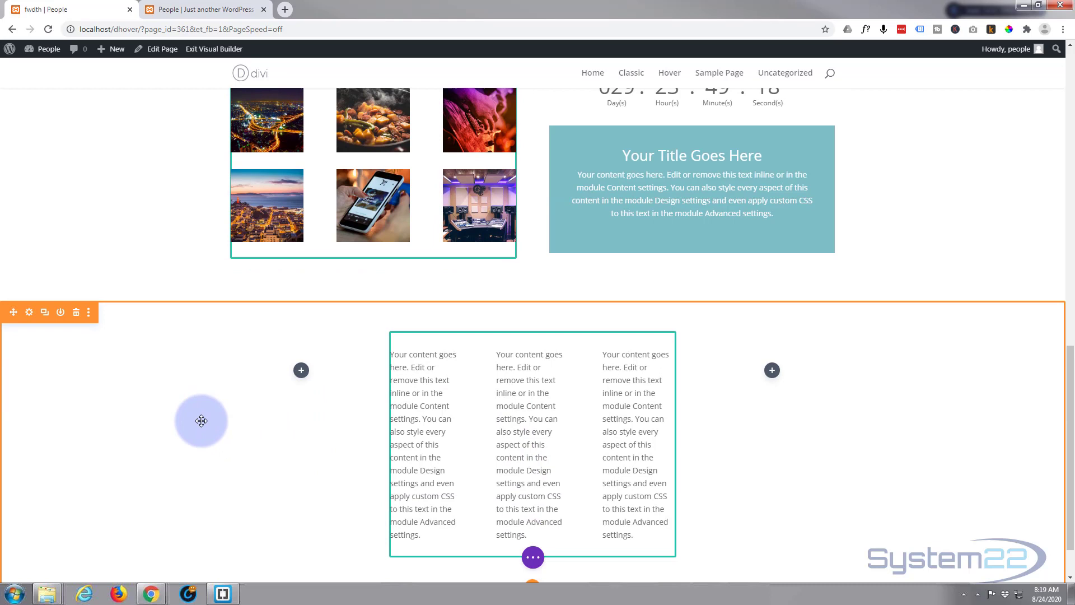
scroll(202, 420, down, 1)
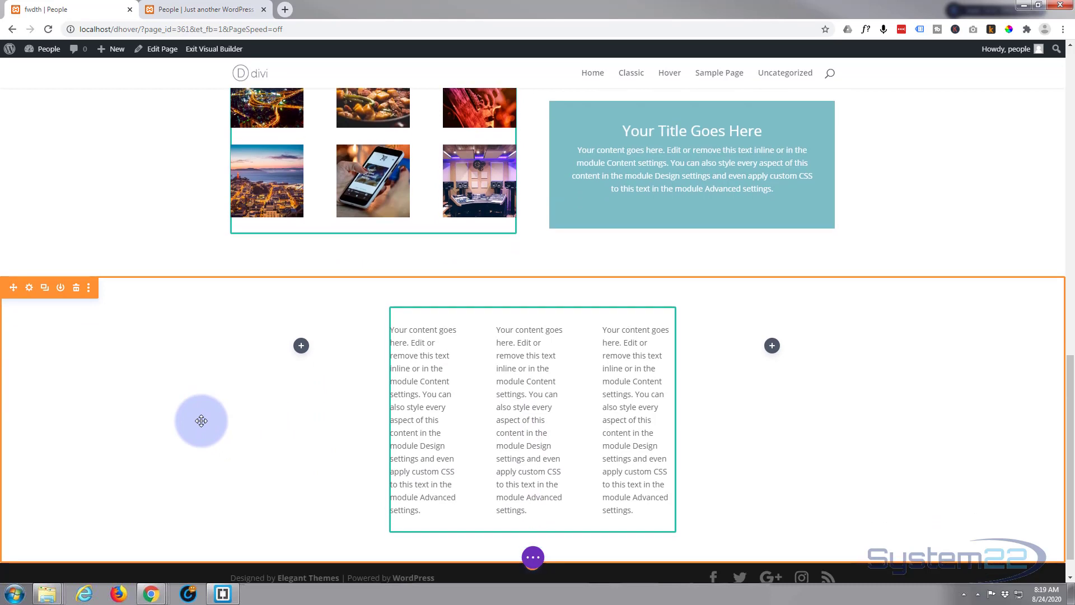
Duplicate the city, phone and studio images and move the copies into the side columns.
click(301, 347)
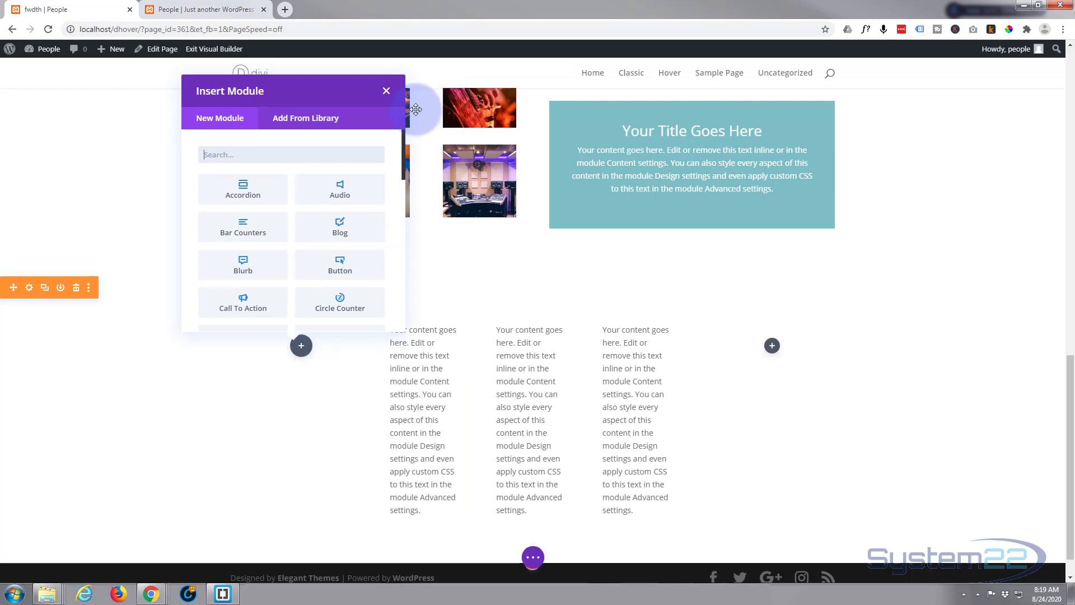
click(393, 95)
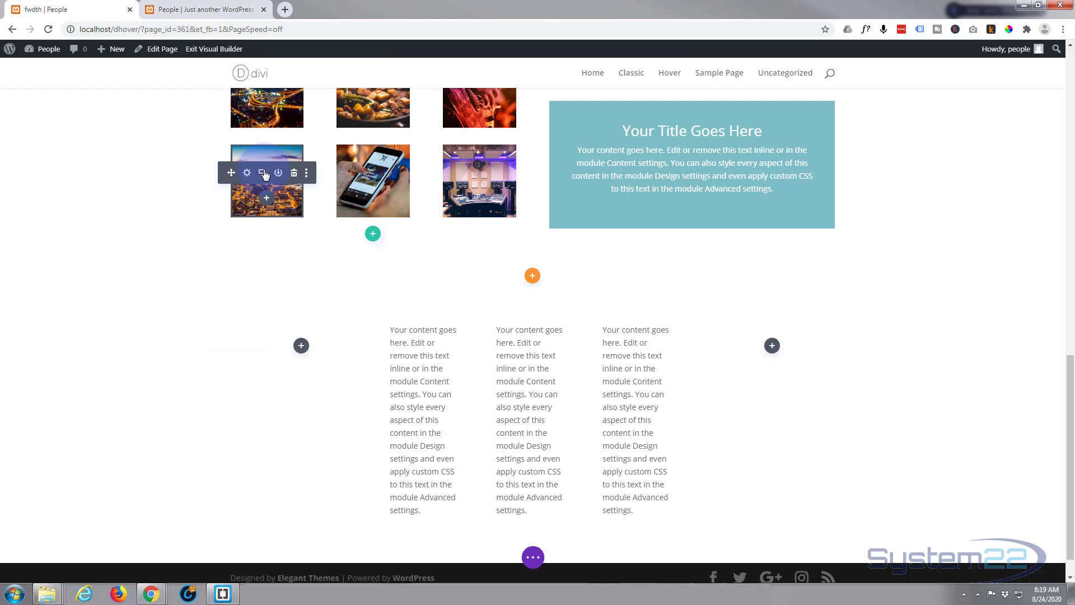
click(263, 173)
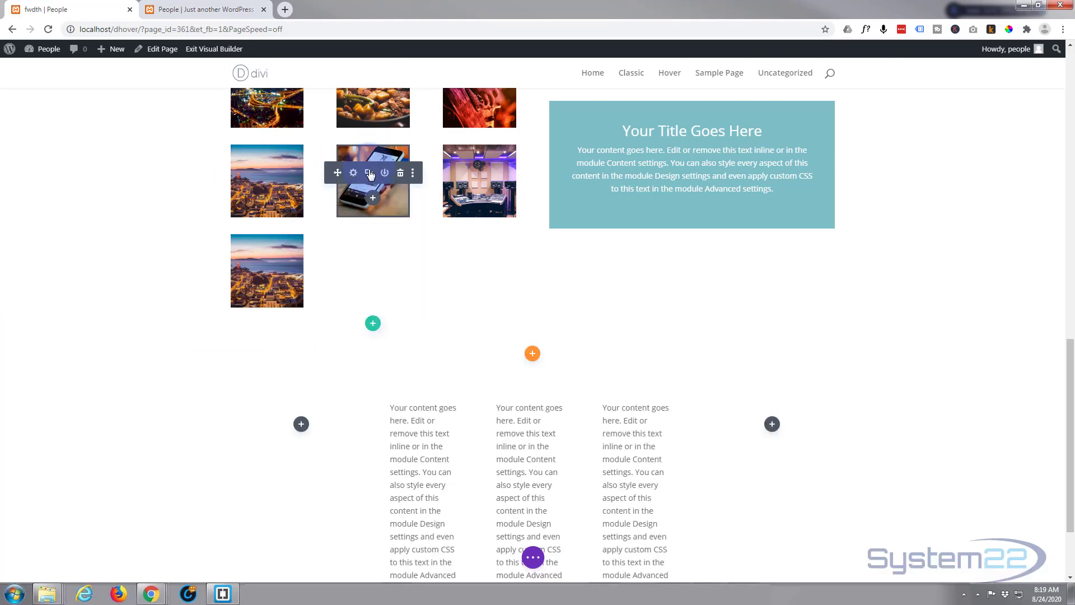
click(369, 173)
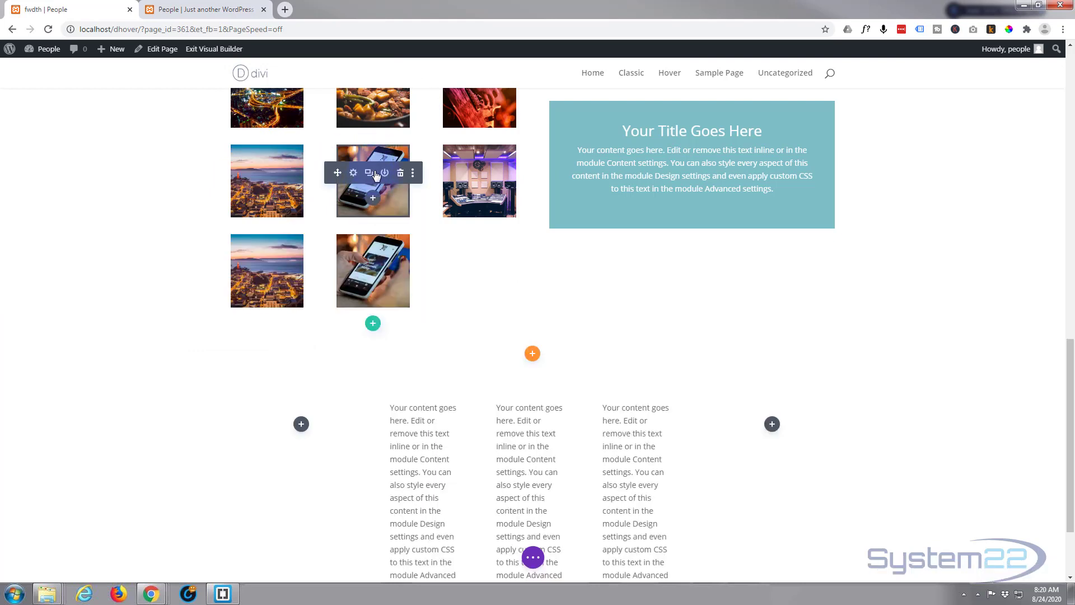
click(477, 174)
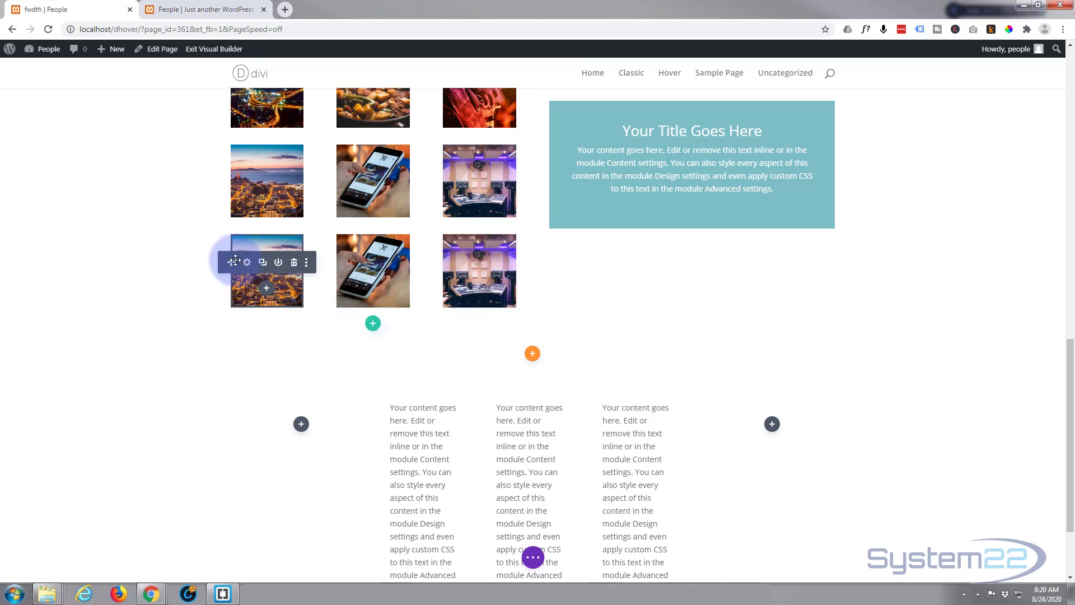
drag(232, 261, 782, 288)
click(455, 177)
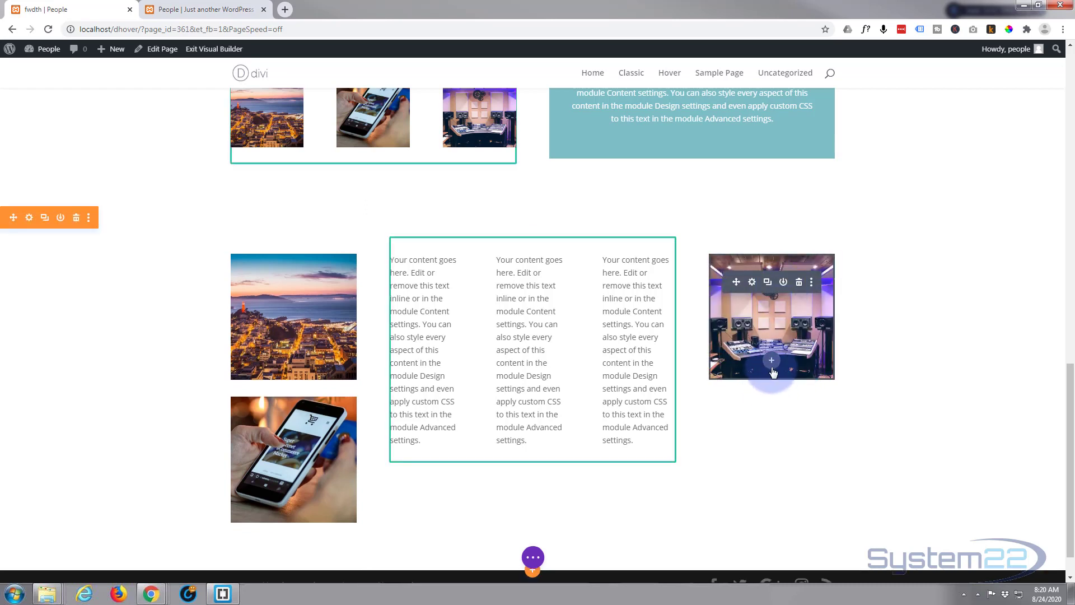
Add a call-to-action module beneath the studio image copy in the right column.
click(772, 369)
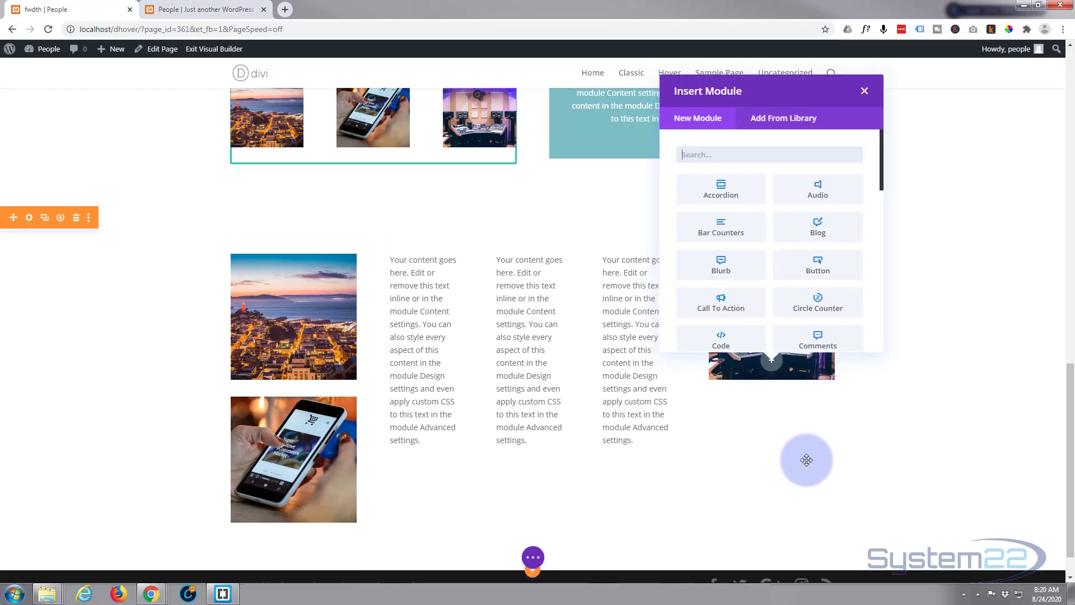
click(715, 309)
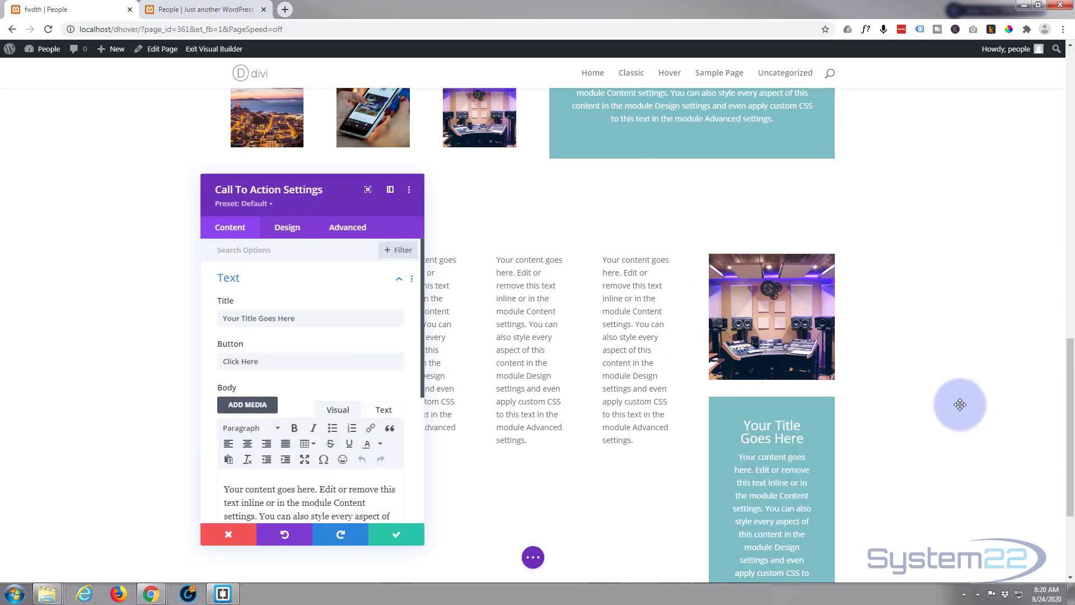
click(402, 536)
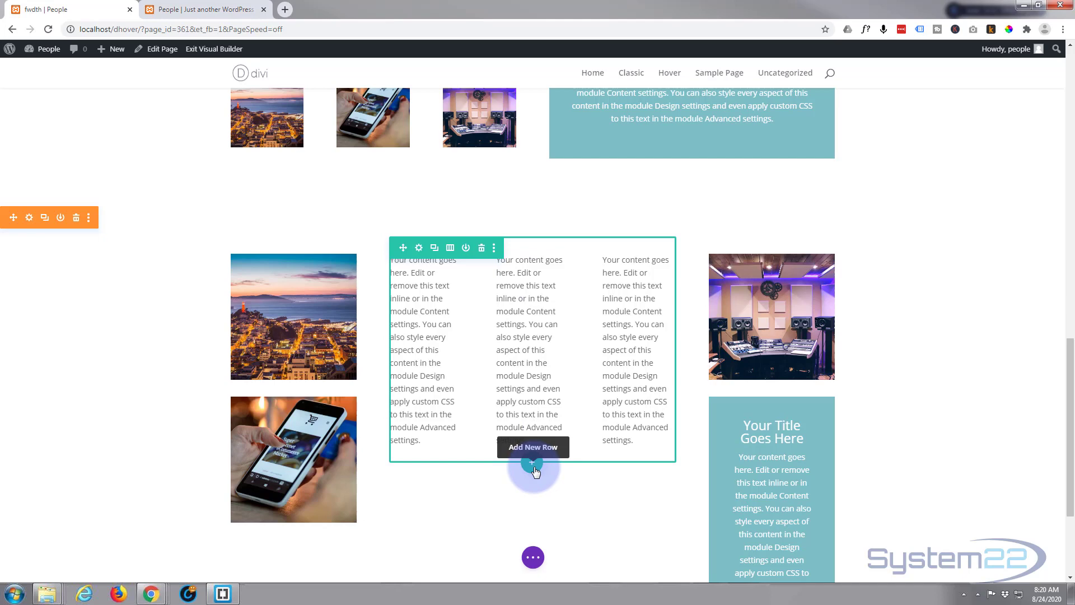
Add a two-column row with a blurb showing the double-up-chevron icon instead of an image.
click(535, 469)
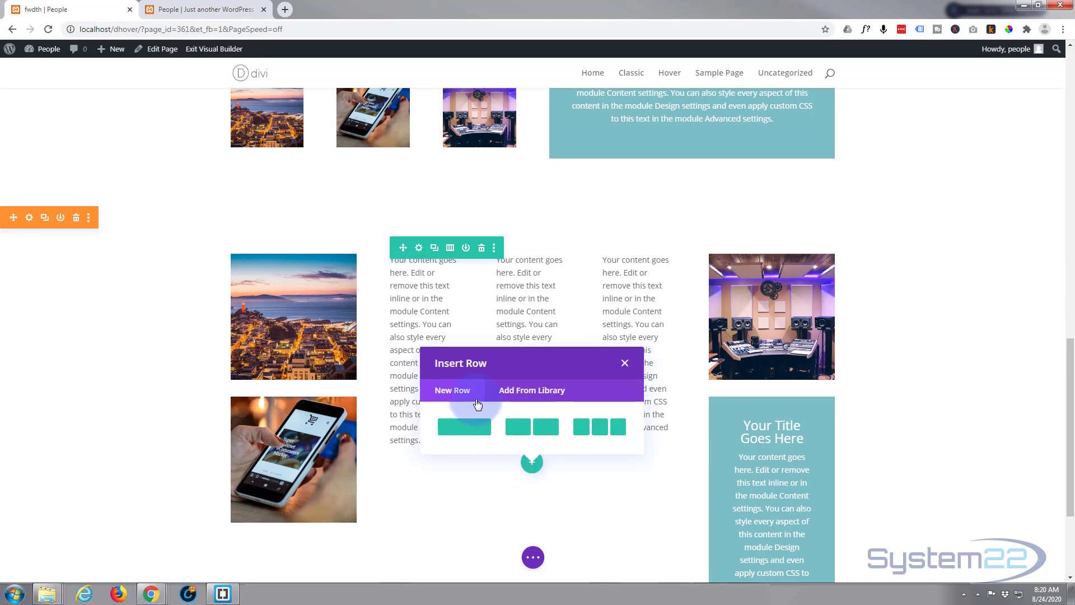
click(539, 440)
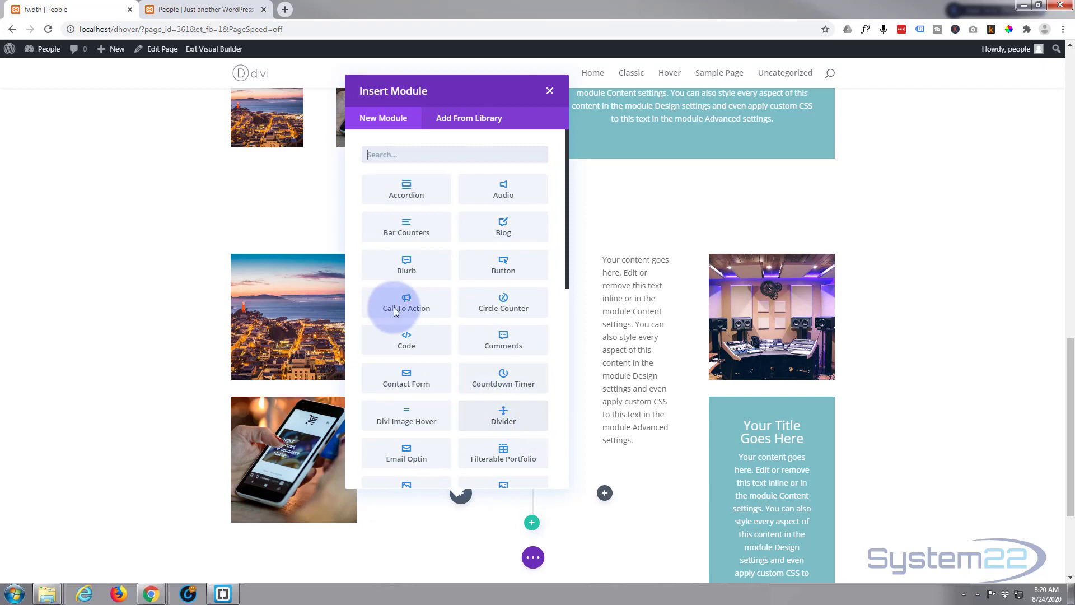
click(385, 268)
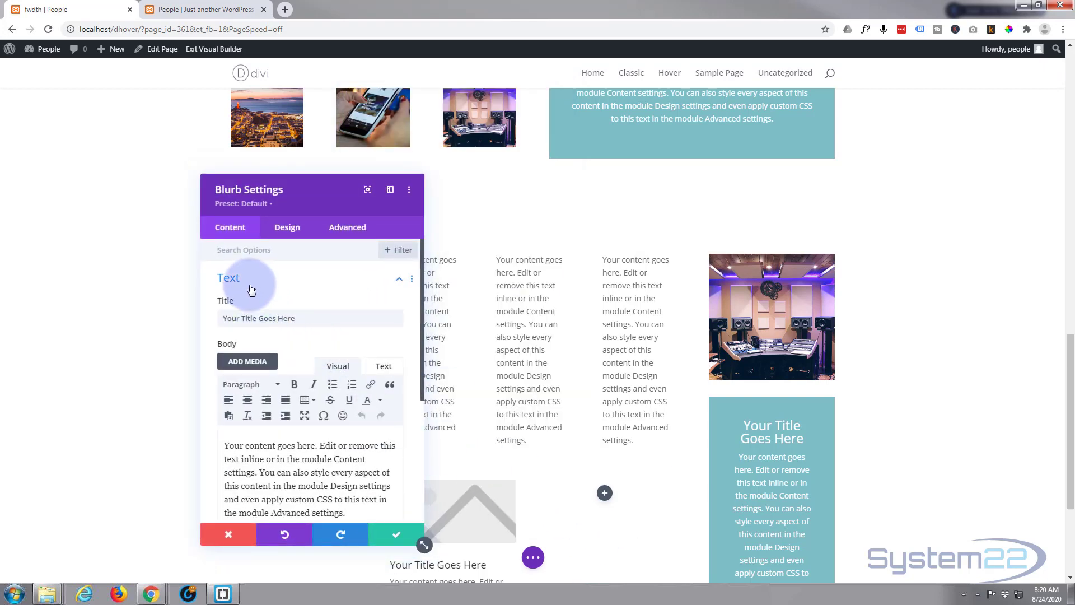
scroll(269, 336, down, 5)
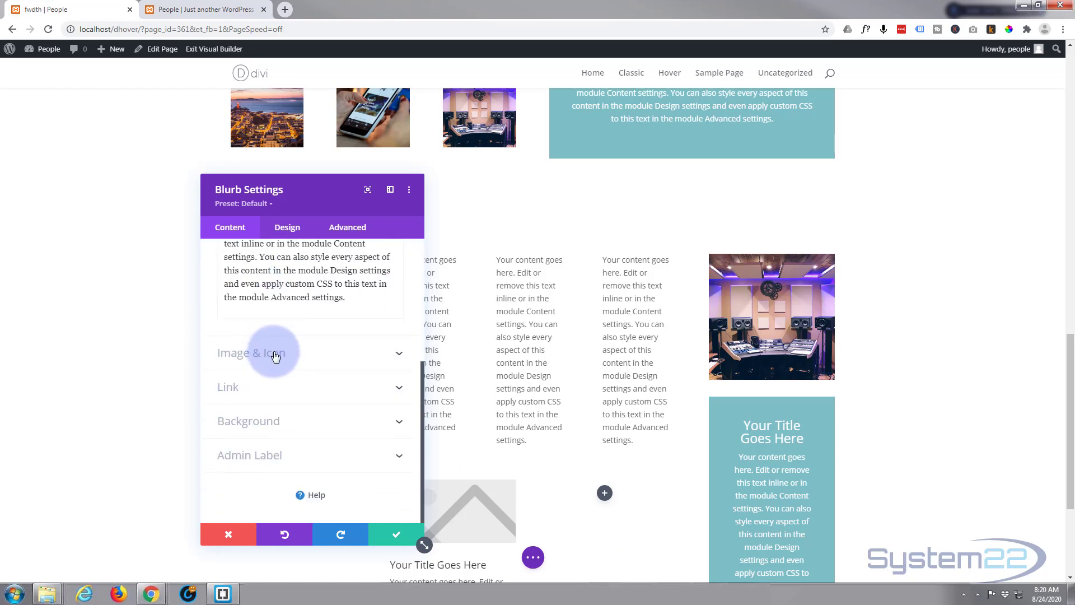
click(272, 343)
click(241, 296)
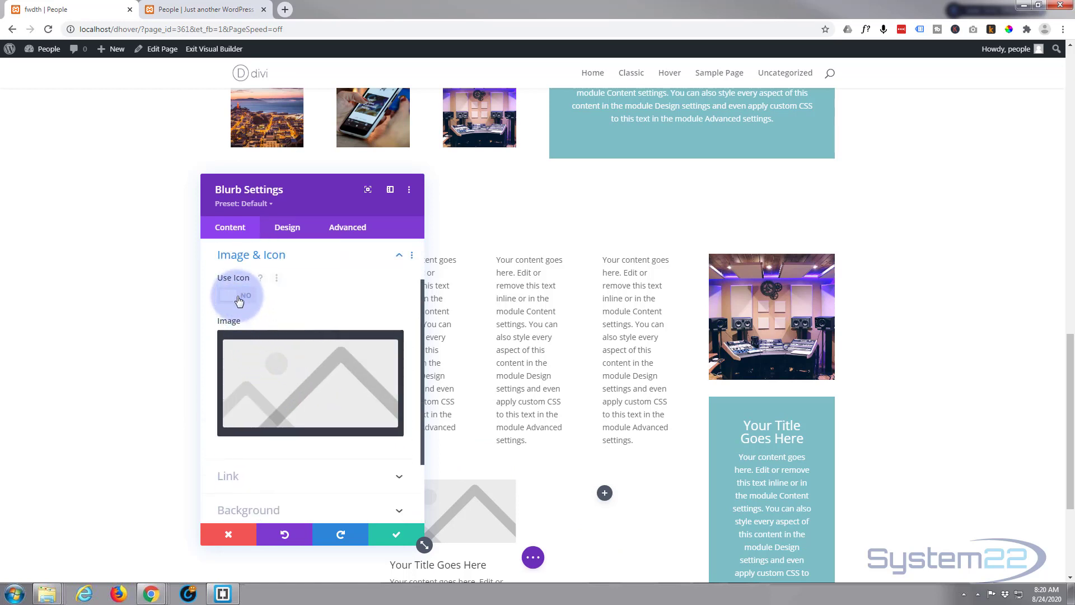
click(268, 403)
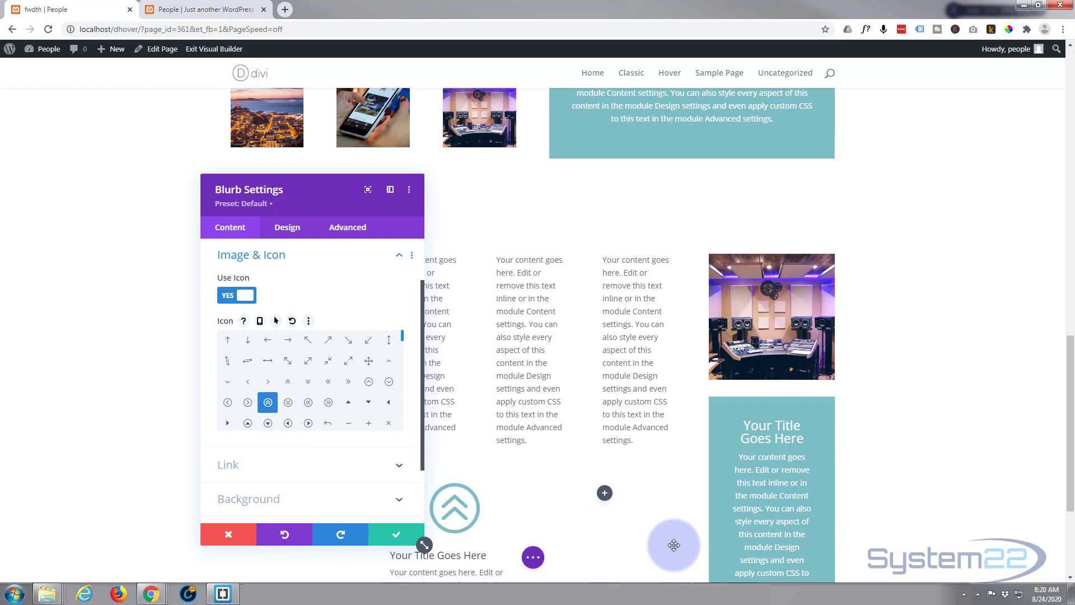
click(404, 539)
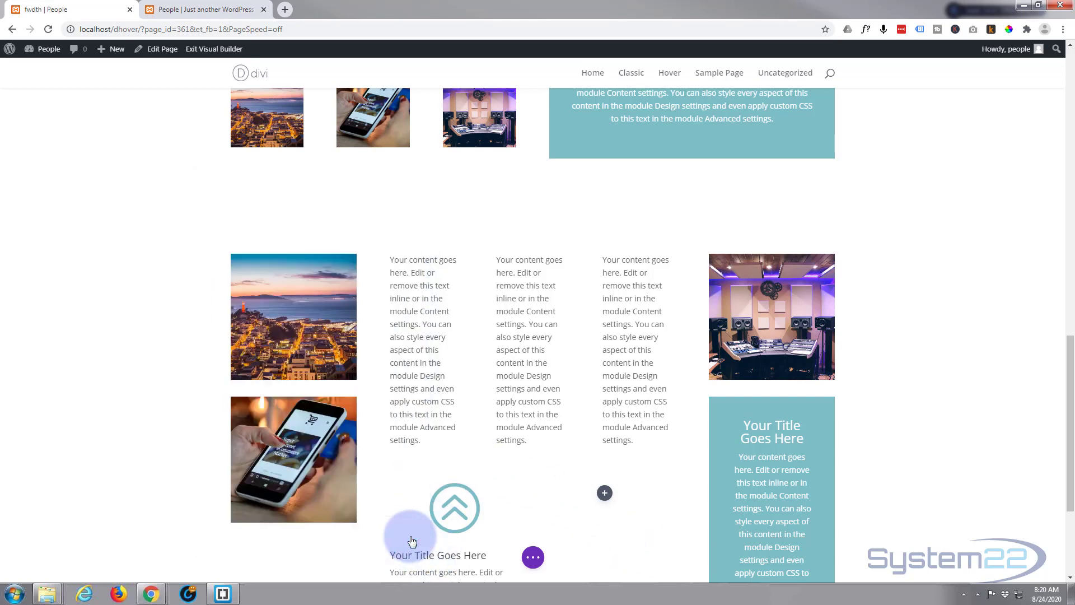
click(605, 494)
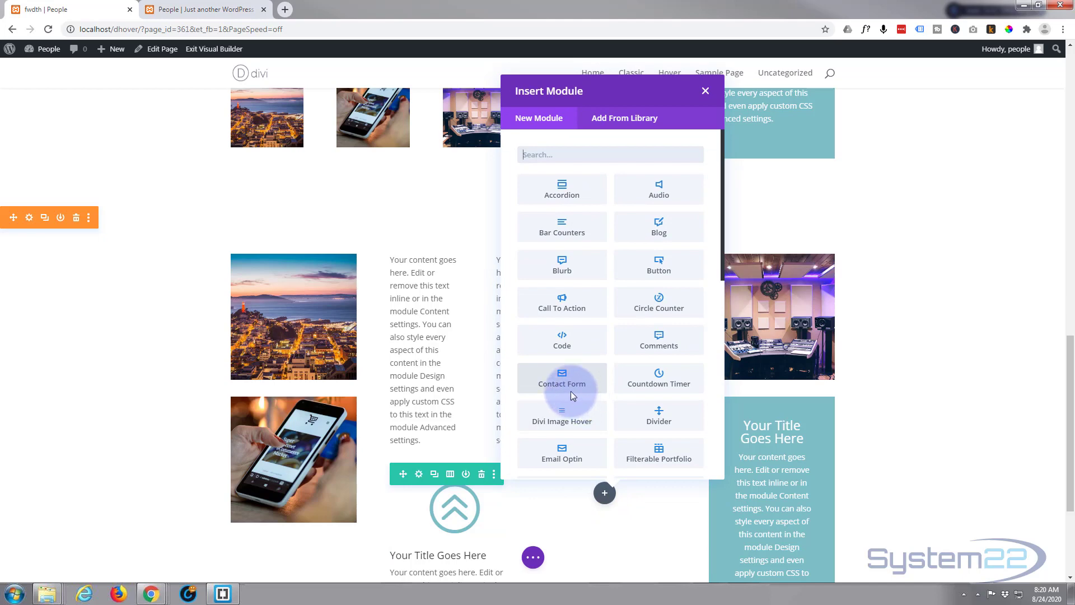
Add a contact form with default settings beside the icon blurb.
click(562, 378)
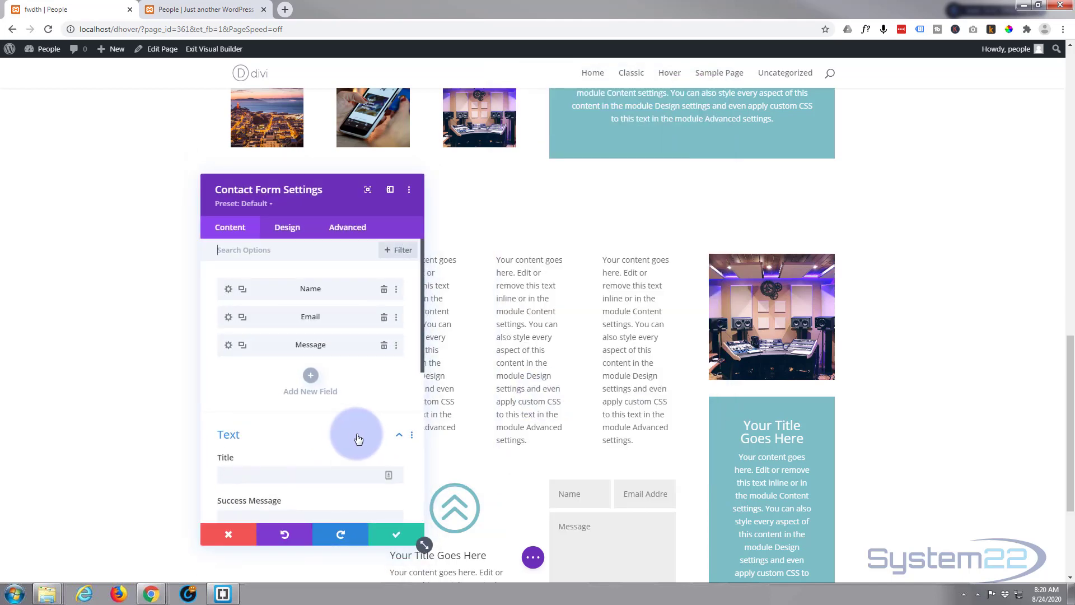
click(396, 534)
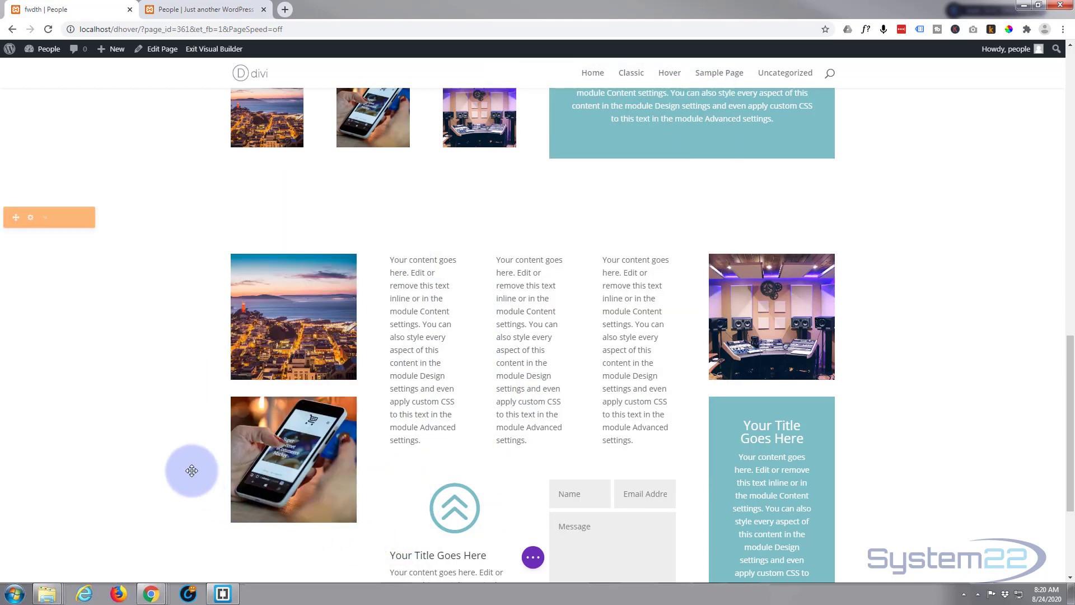
scroll(192, 471, down, 3)
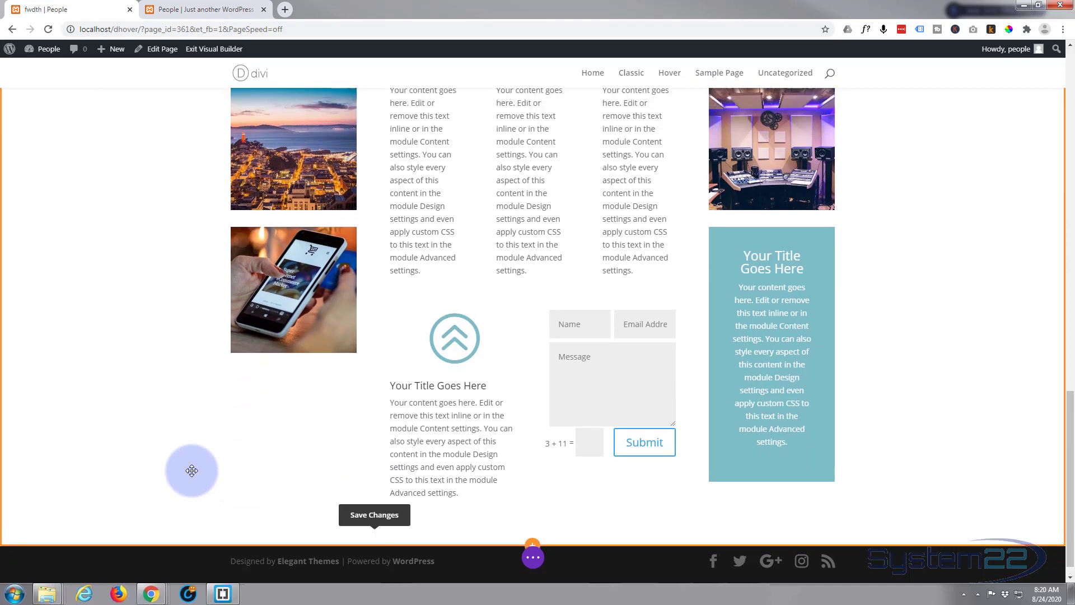
scroll(191, 471, up, 2)
scroll(194, 440, up, 6)
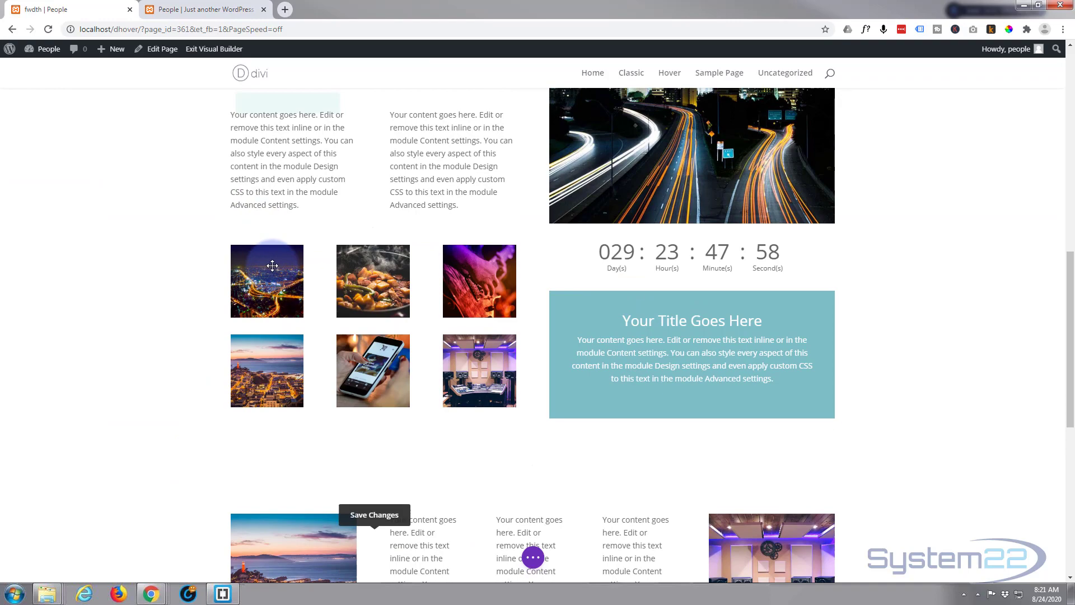
Duplicate the night-city image and place the copy third in the specialty section's first column.
click(263, 275)
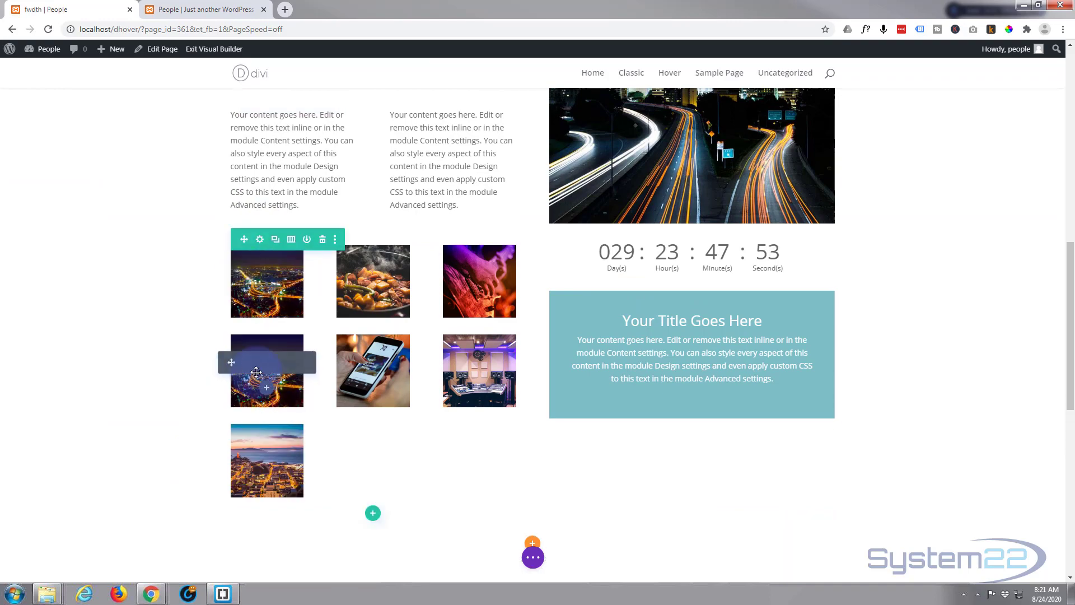
click(231, 363)
drag(230, 363, 274, 455)
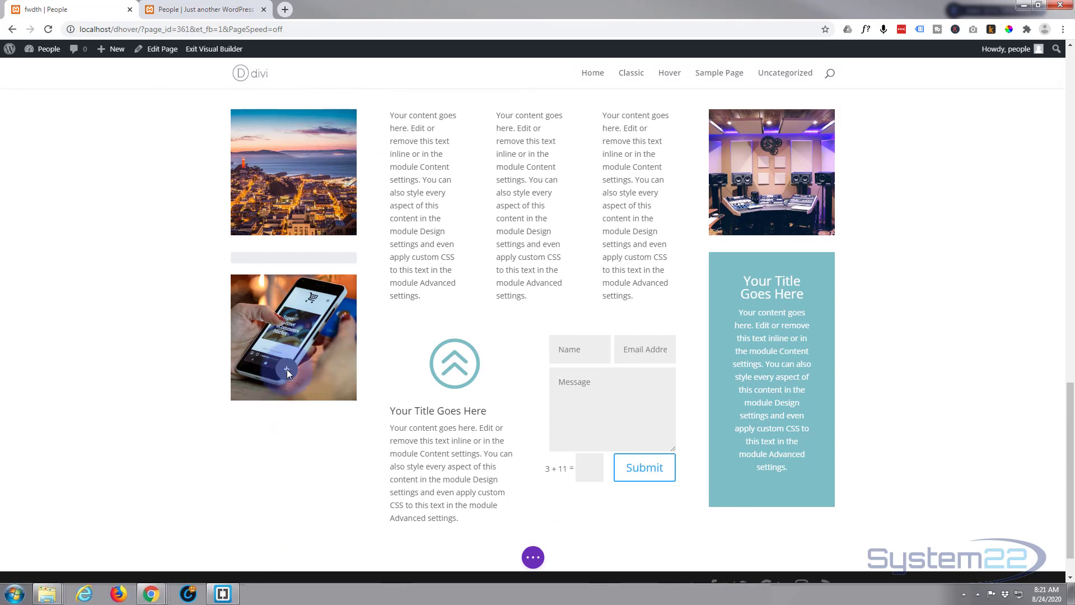
drag(288, 369, 288, 495)
scroll(116, 420, up, 2)
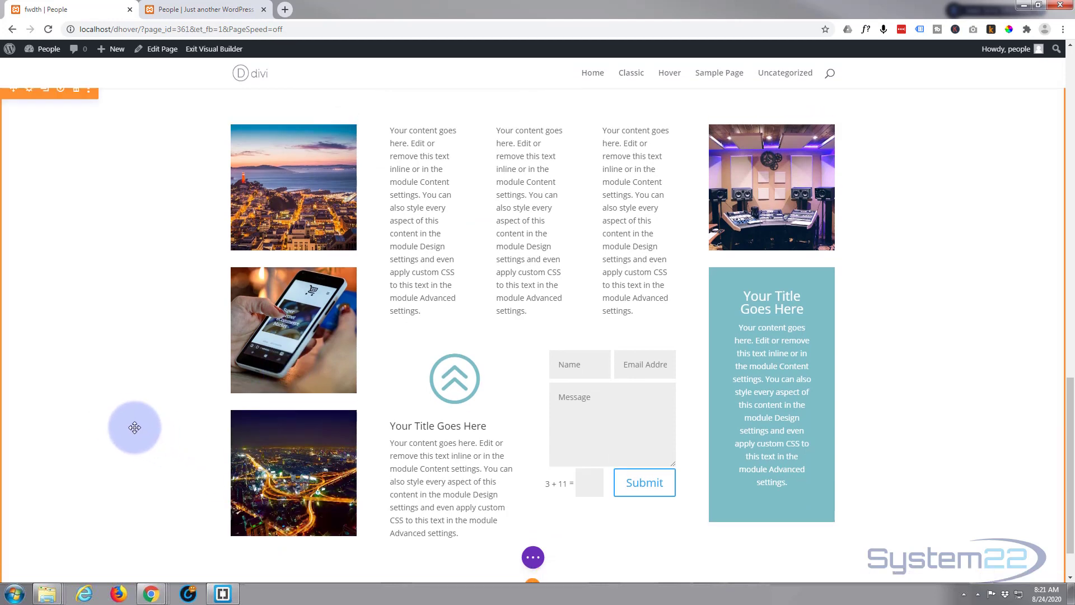
scroll(135, 428, up, 2)
scroll(193, 367, down, 4)
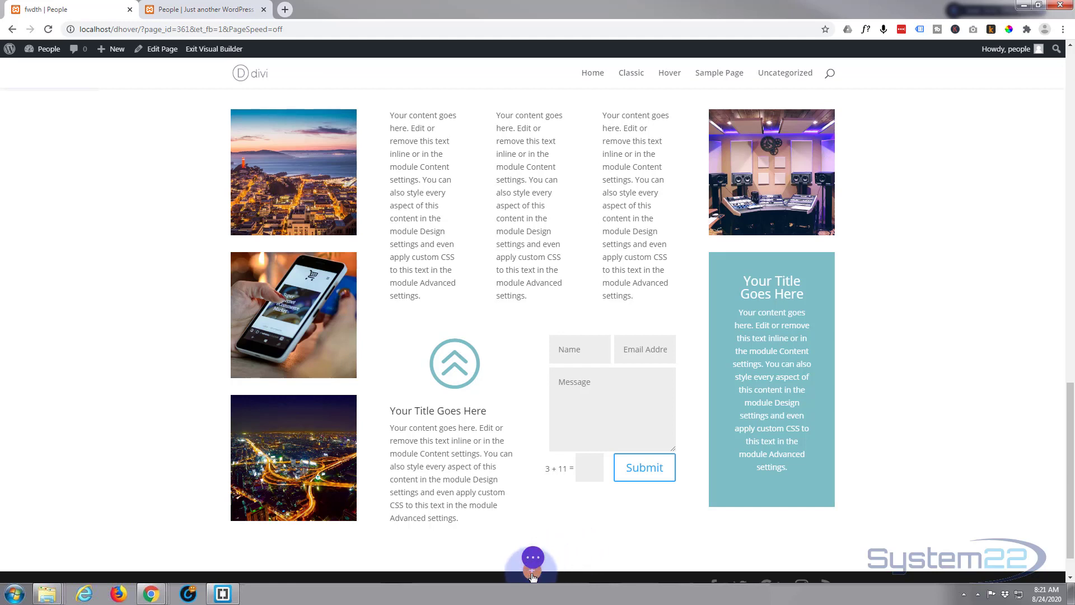
Insert an empty regular section below the specialty section without adding any row.
click(532, 572)
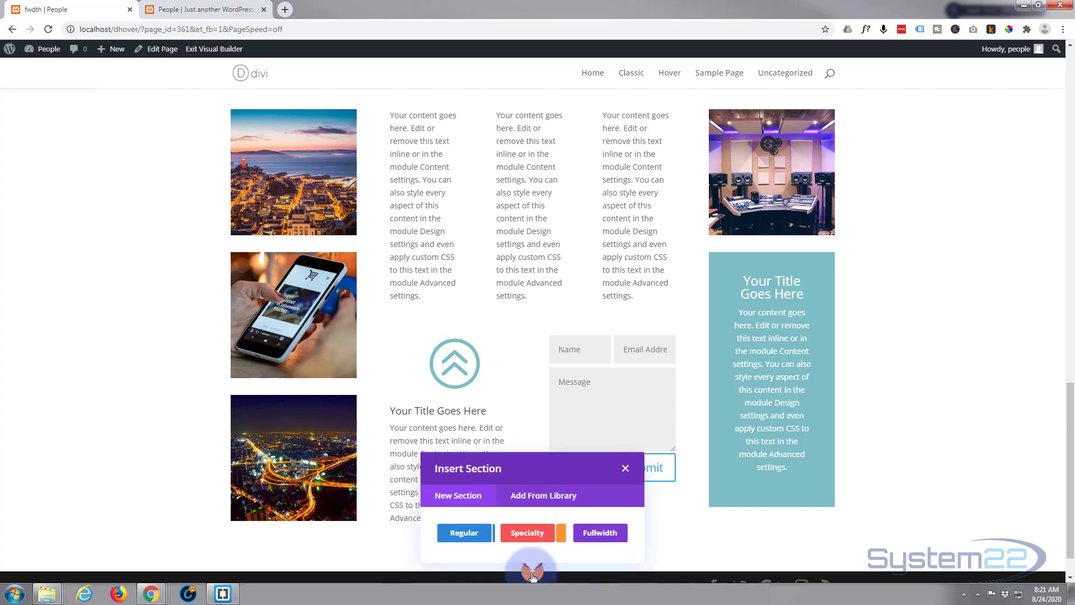
click(464, 533)
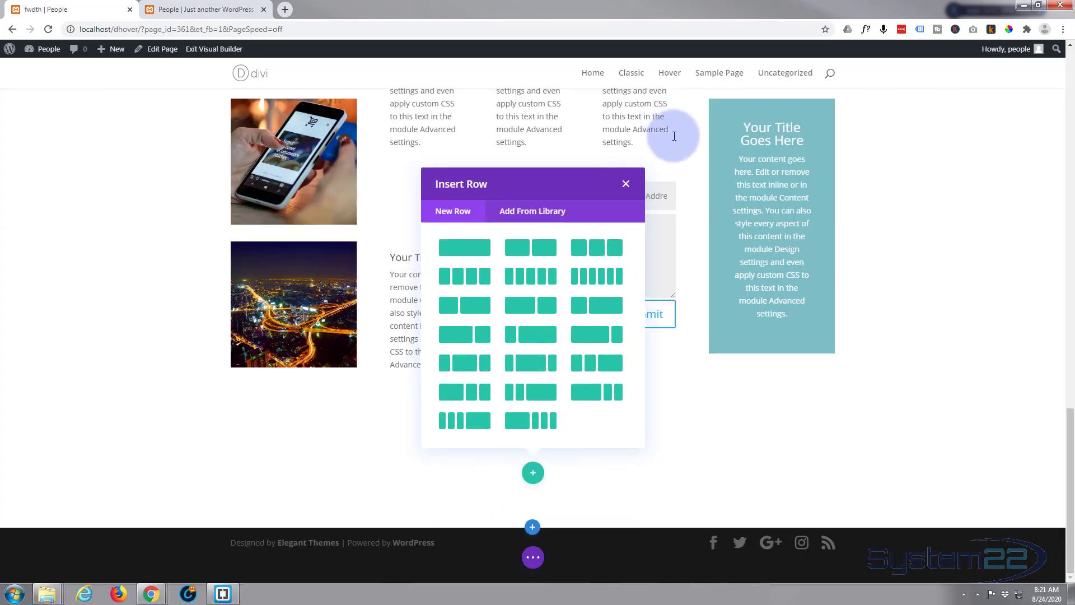
click(627, 184)
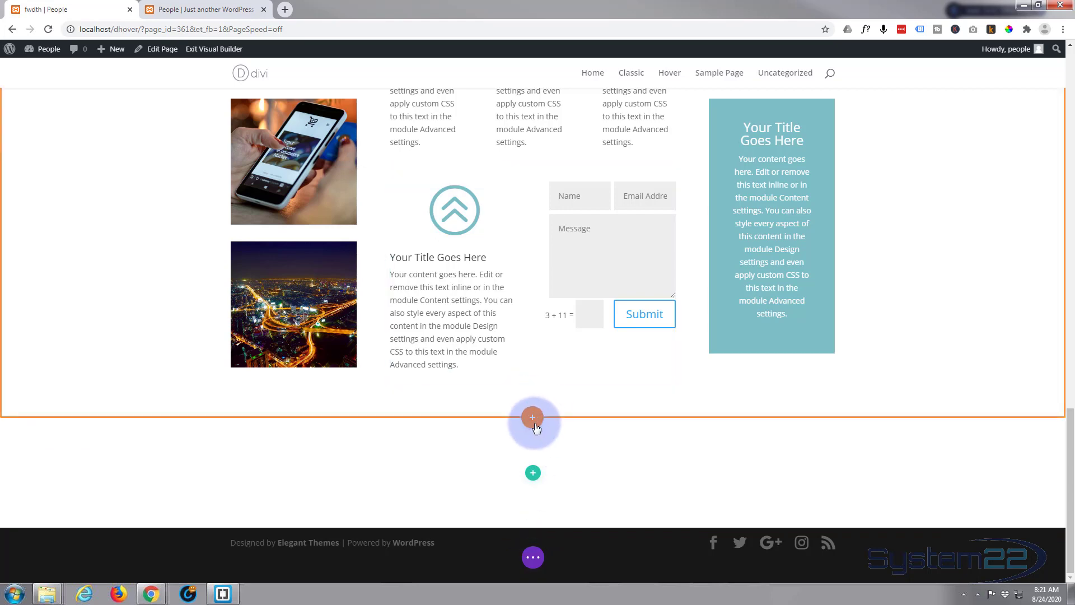
Save the page as a draft and exit the Visual Builder to the front-end view.
scroll(566, 386, up, 5)
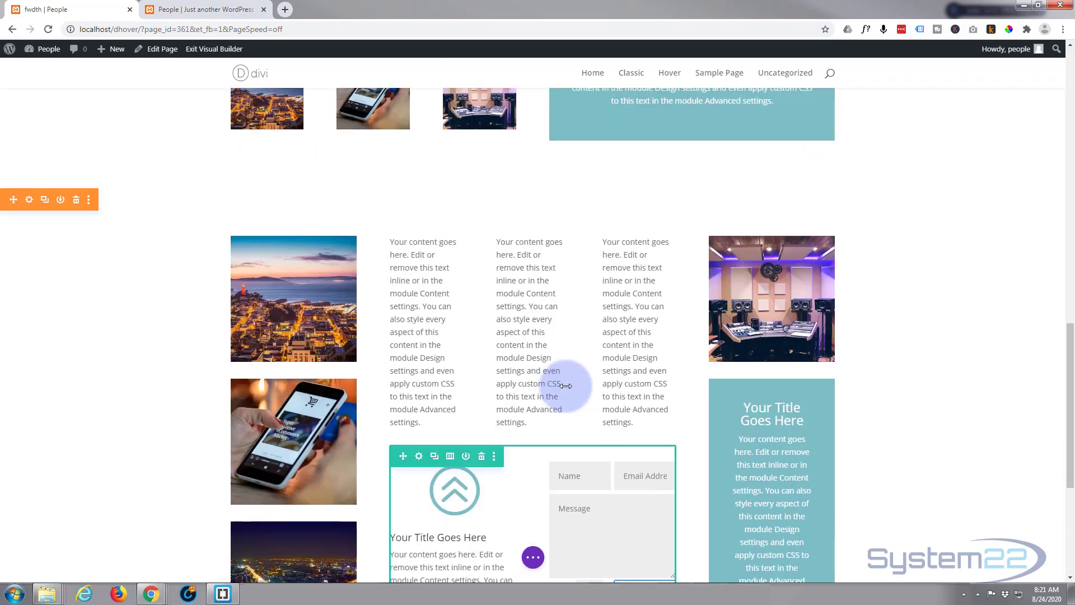
scroll(567, 387, up, 7)
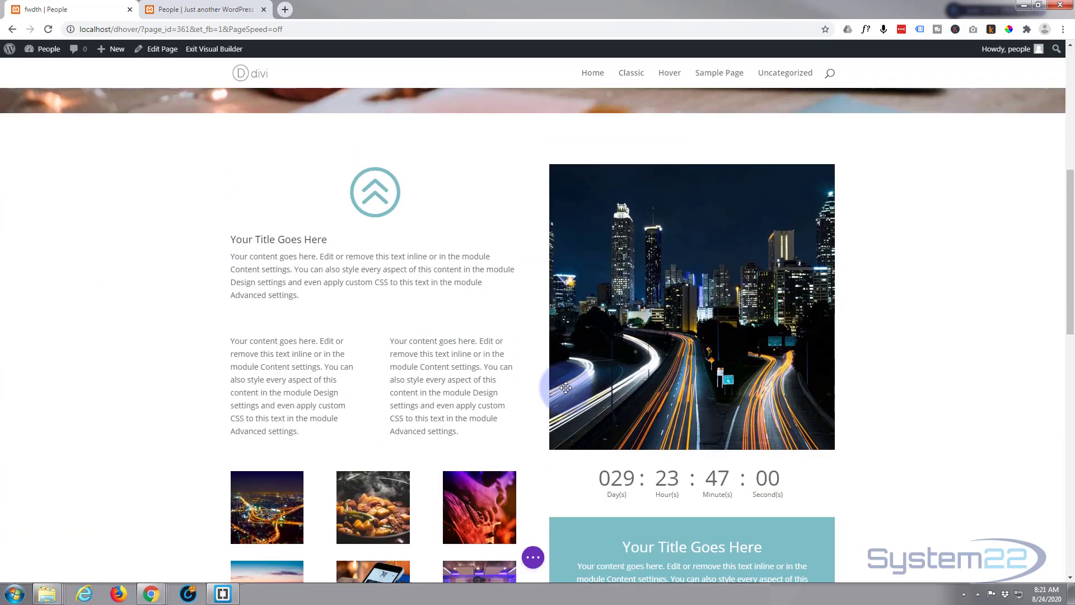
scroll(566, 387, up, 7)
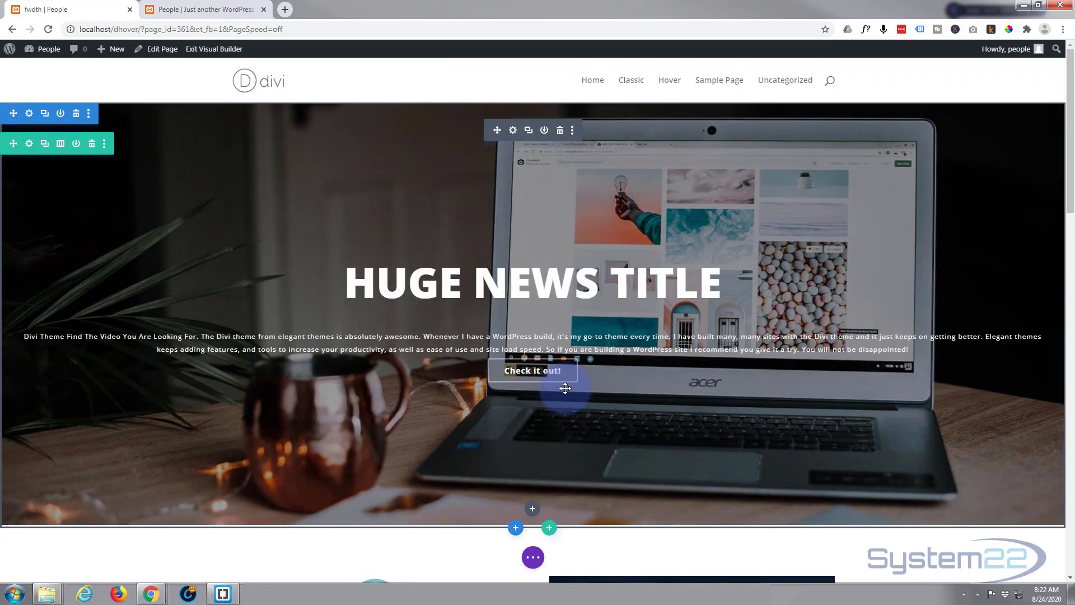
scroll(565, 388, down, 4)
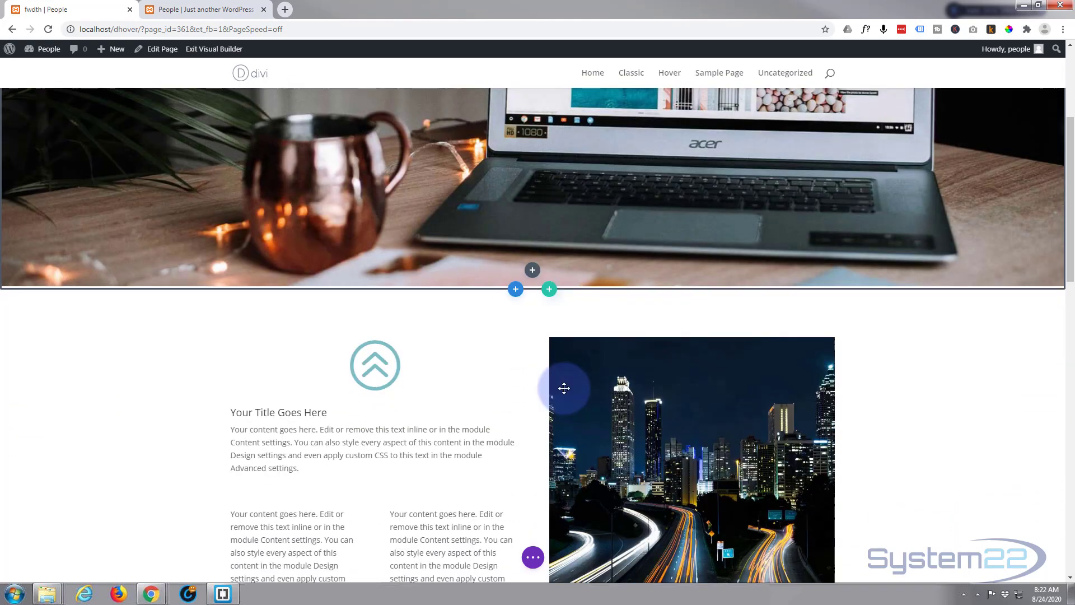
scroll(564, 388, up, 3)
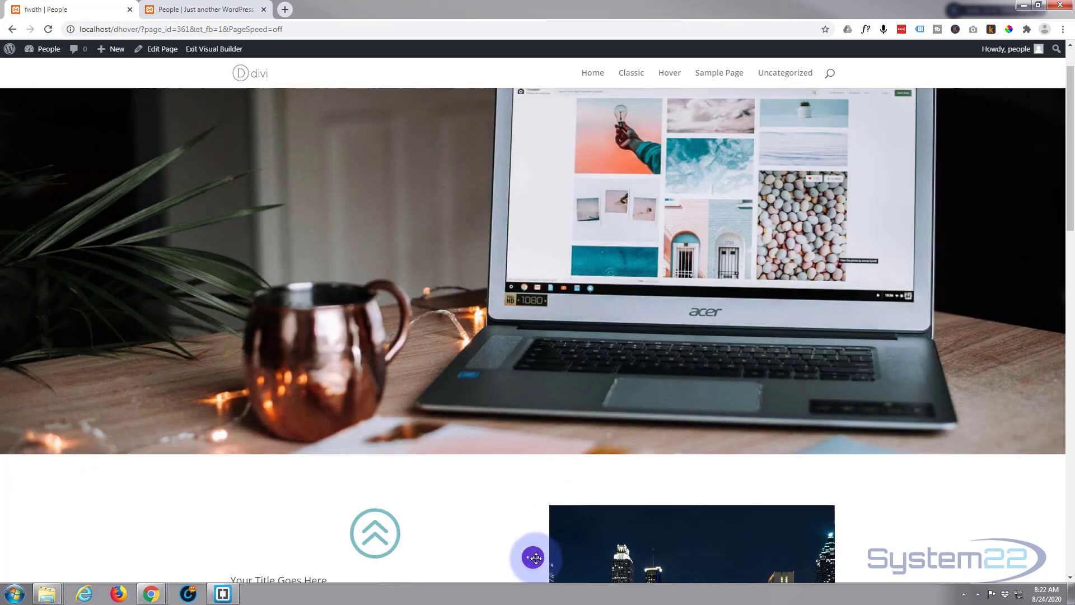
click(533, 558)
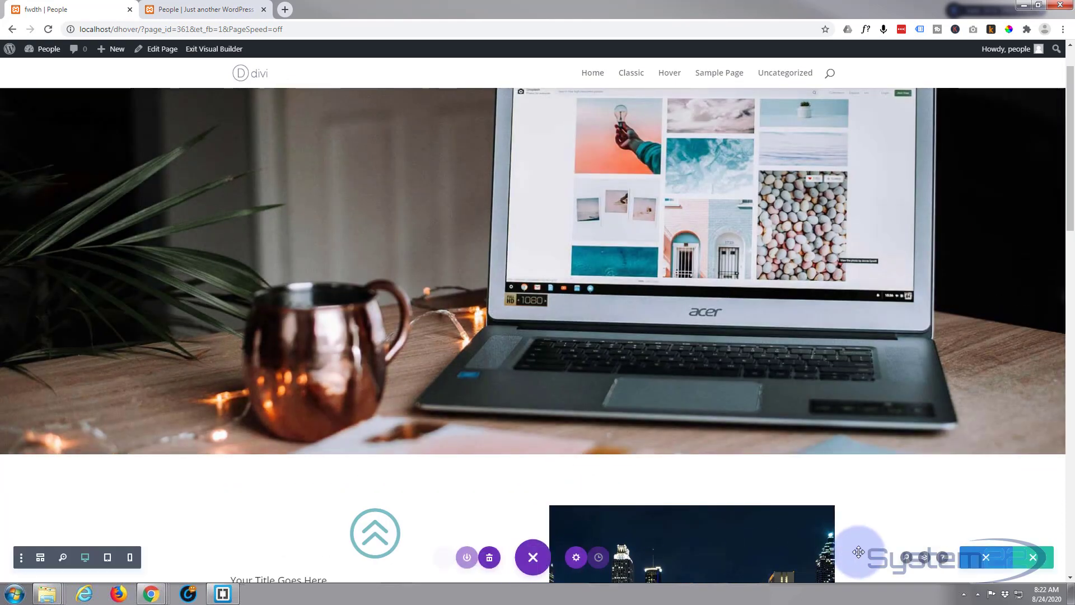
click(990, 562)
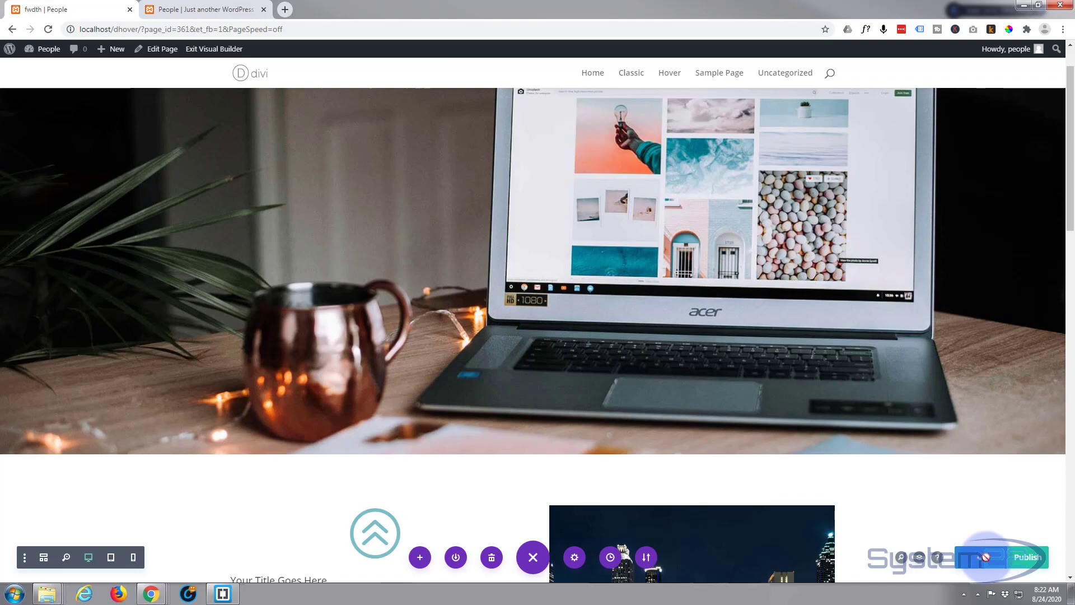
click(212, 51)
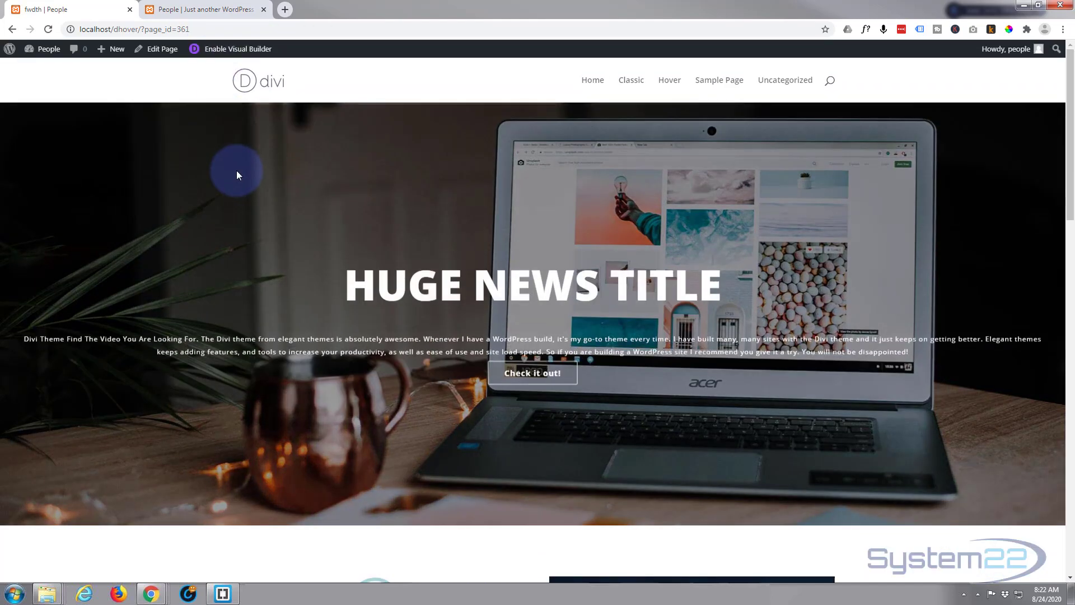
scroll(237, 170, down, 7)
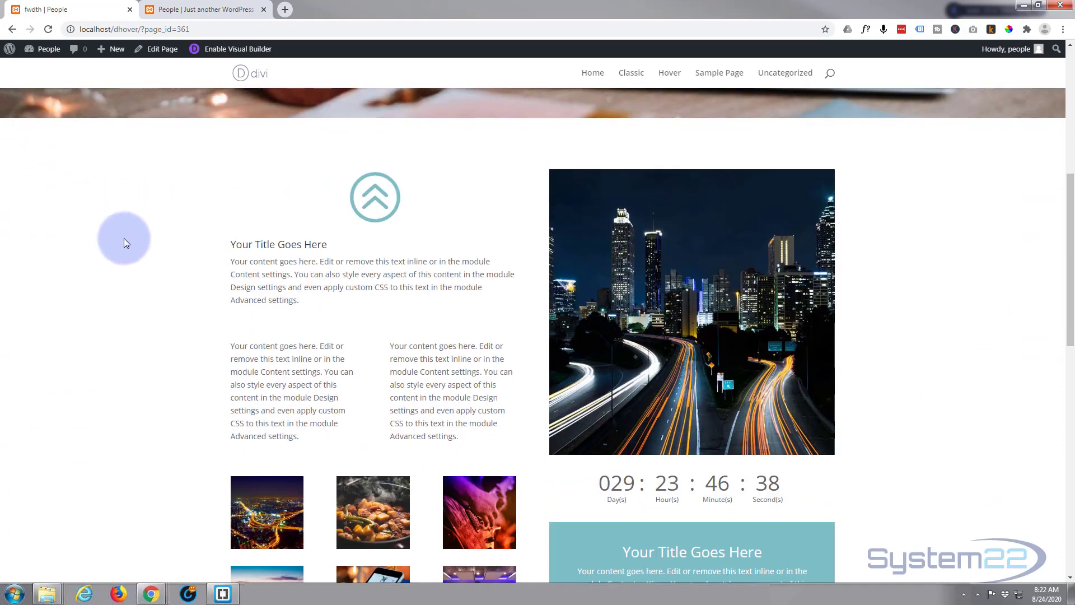
scroll(123, 238, down, 2)
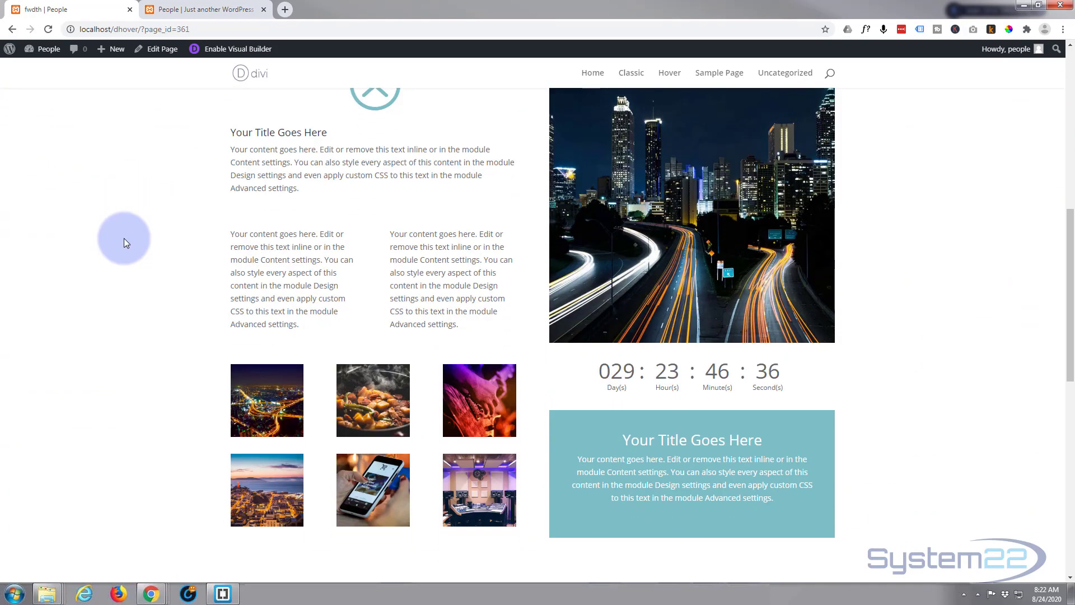
scroll(123, 237, down, 6)
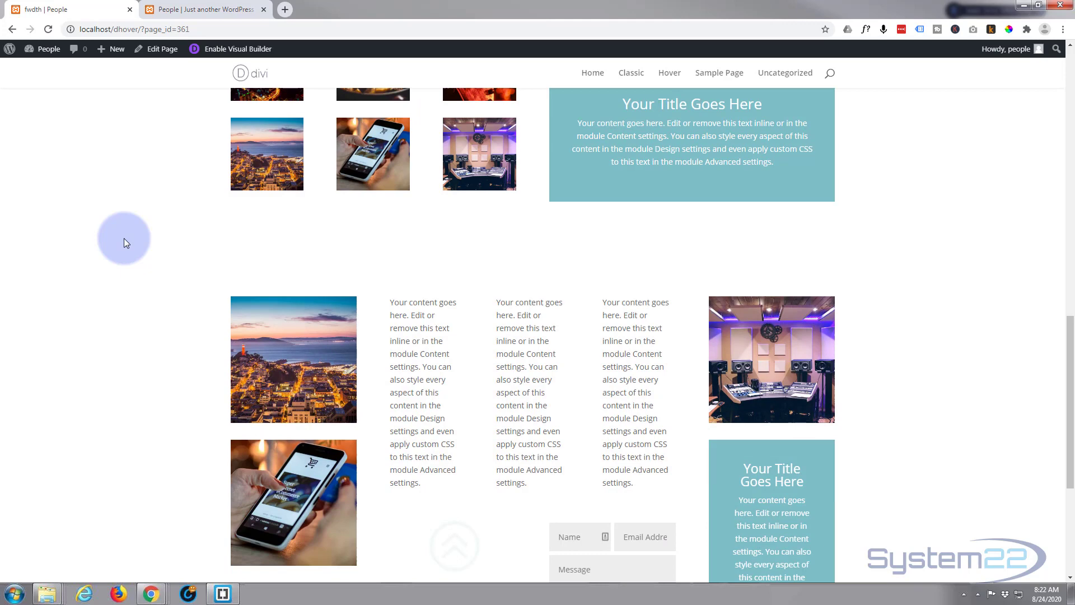
scroll(123, 237, down, 3)
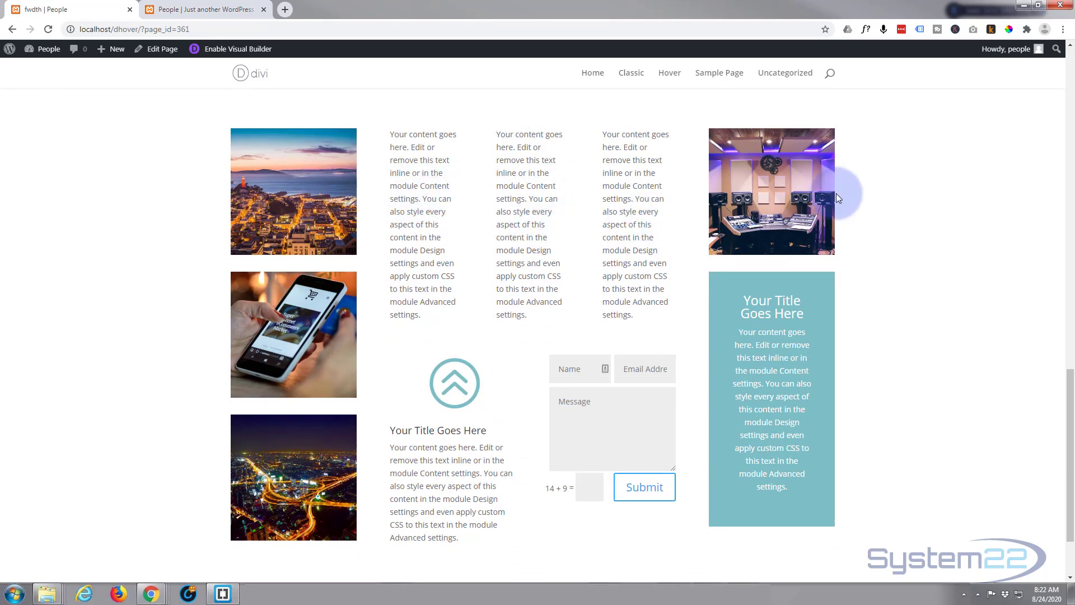
scroll(185, 219, down, 2)
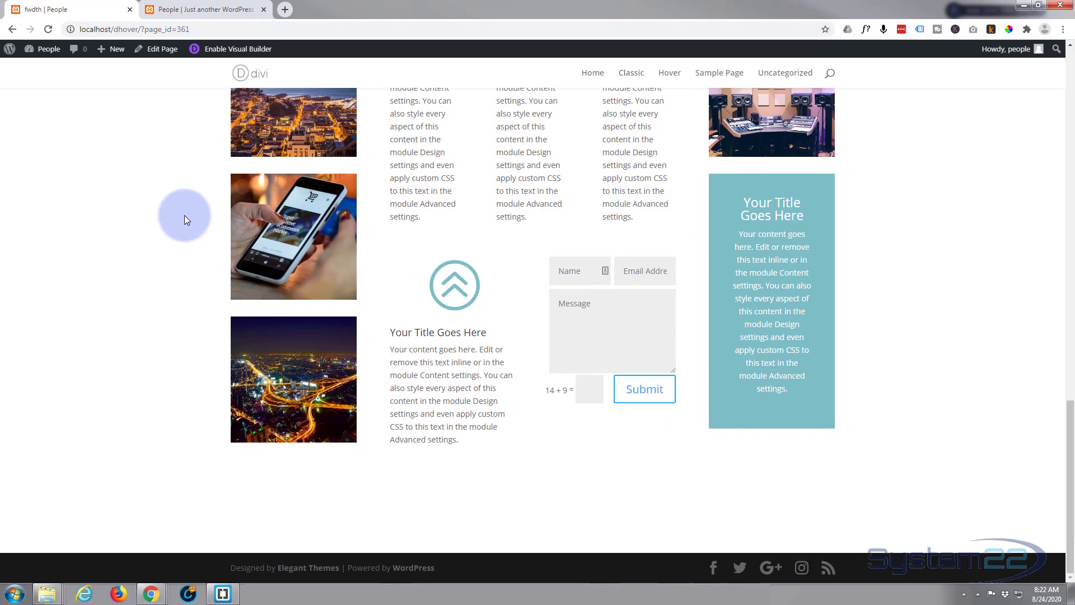
scroll(183, 216, up, 1)
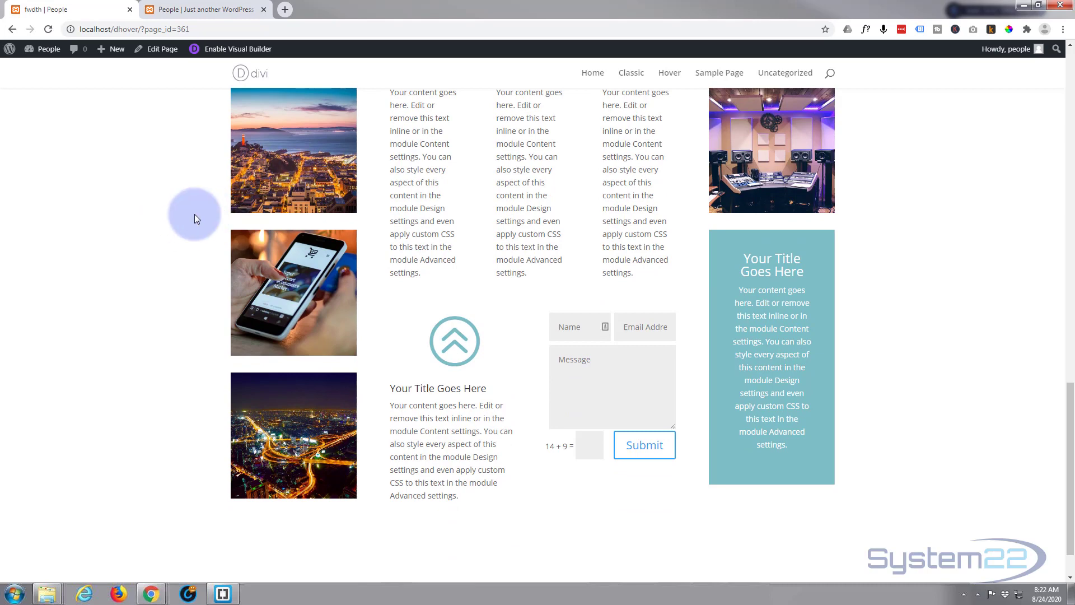
scroll(146, 193, up, 4)
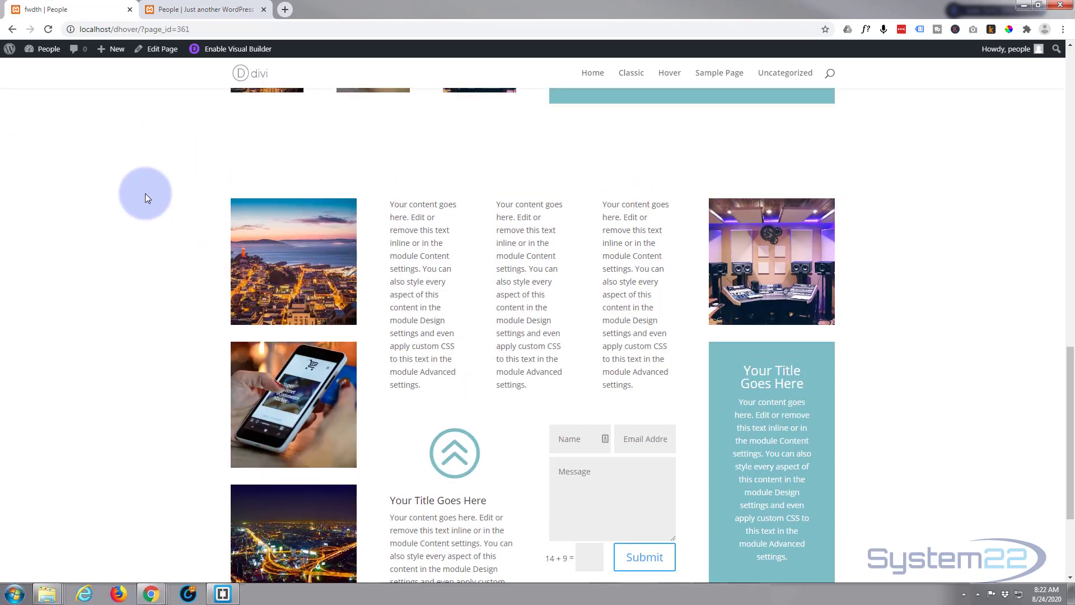
scroll(146, 193, up, 10)
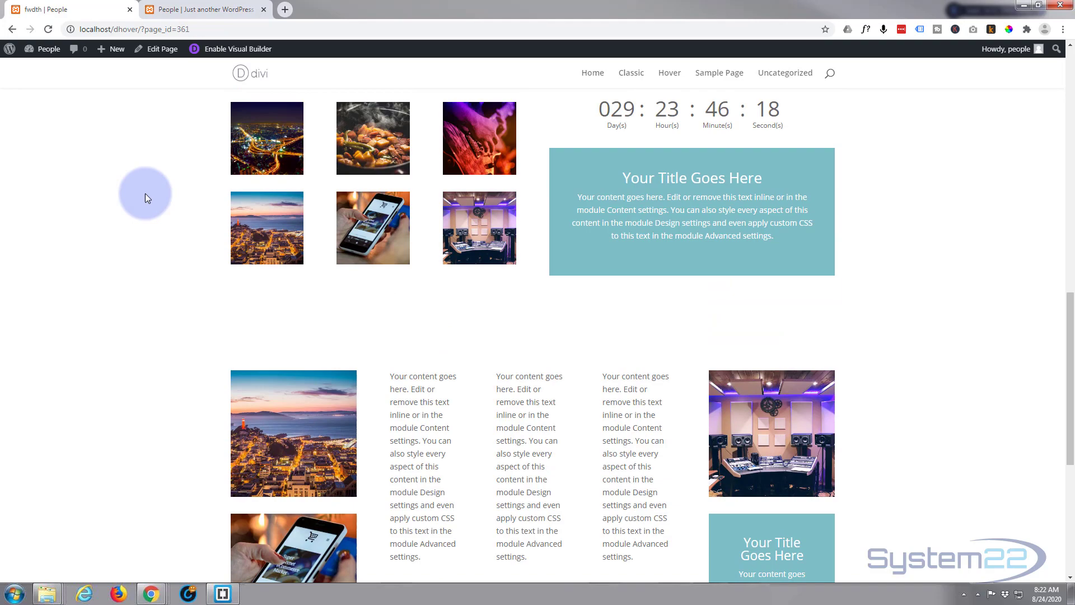
scroll(146, 200, up, 4)
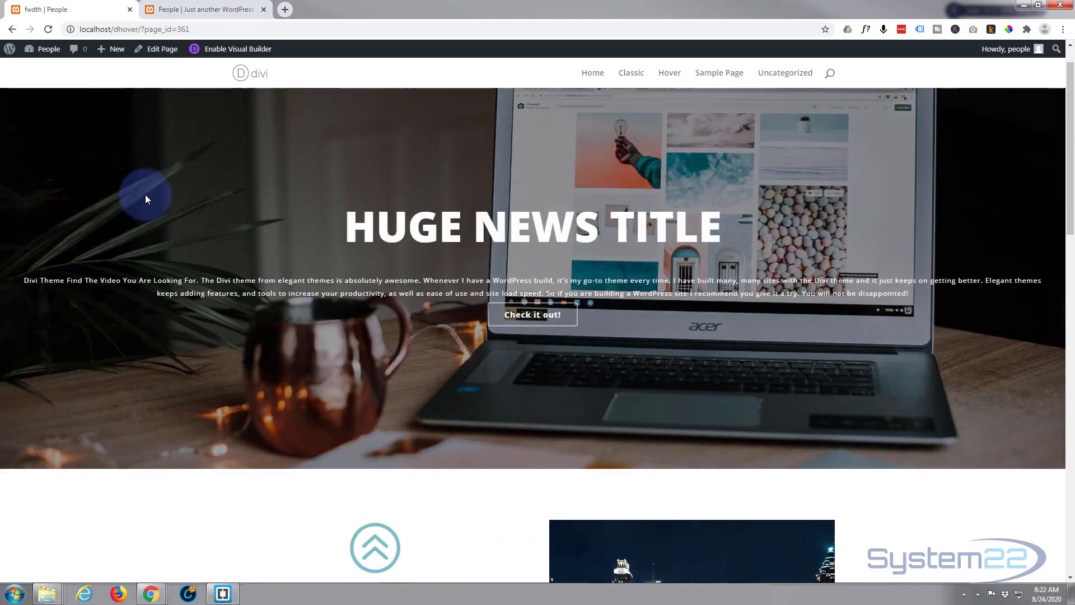